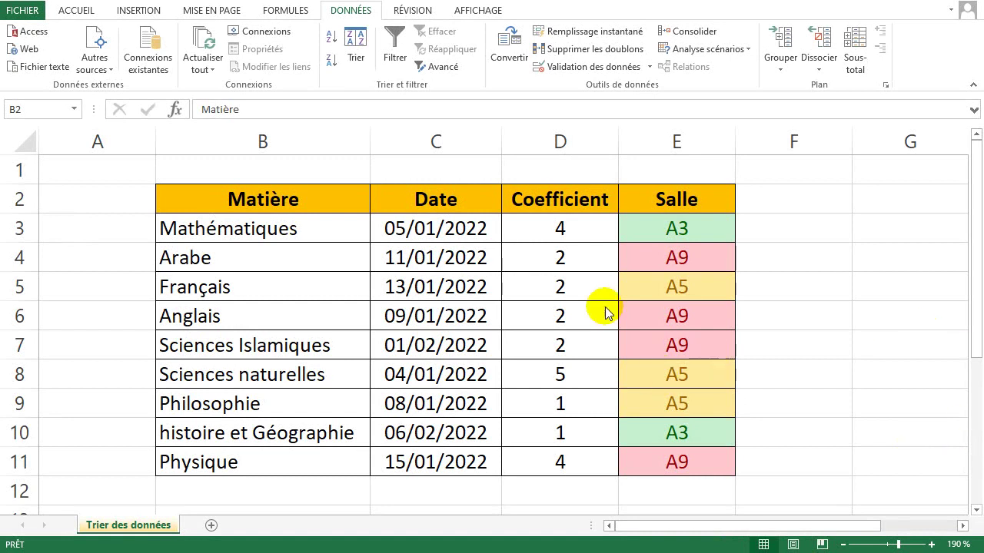
Select the Matière column and inspect the Mathématiques and Français rows and their dates.
click(299, 203)
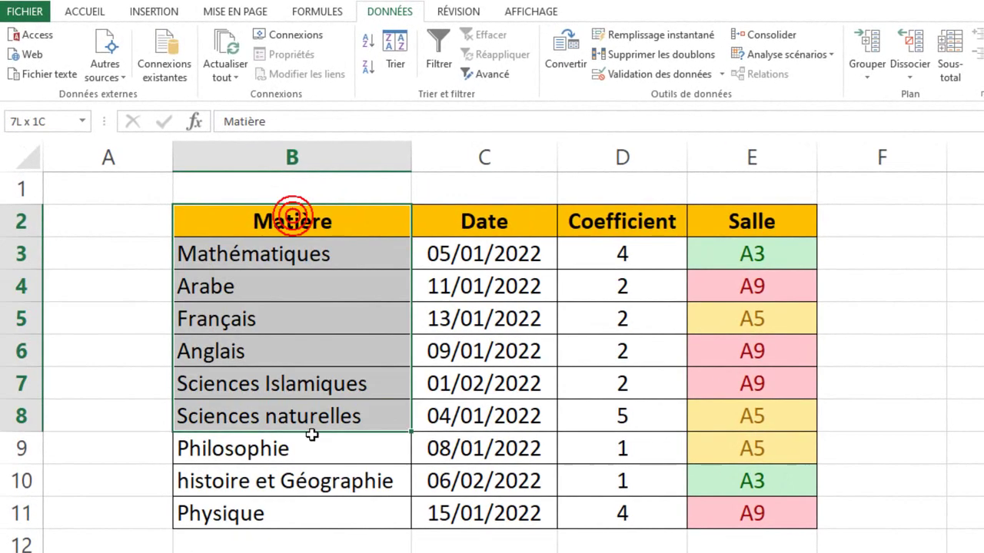
drag(284, 211, 307, 500)
click(340, 314)
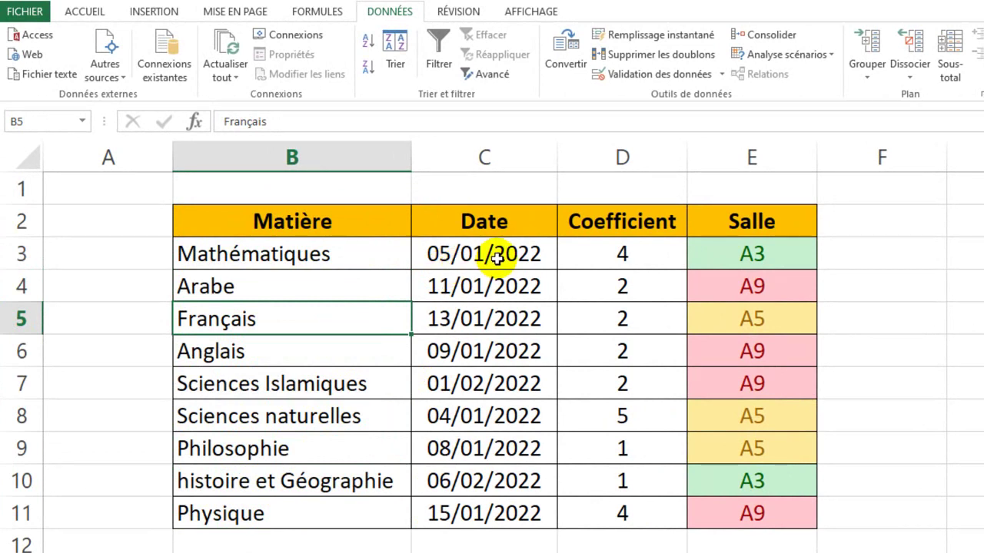
click(318, 253)
click(487, 253)
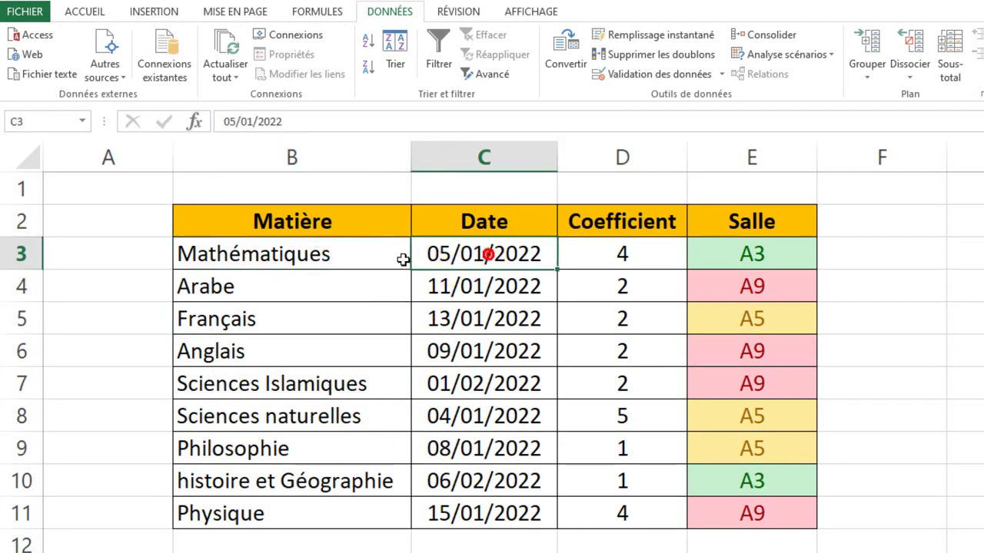
click(262, 259)
click(455, 259)
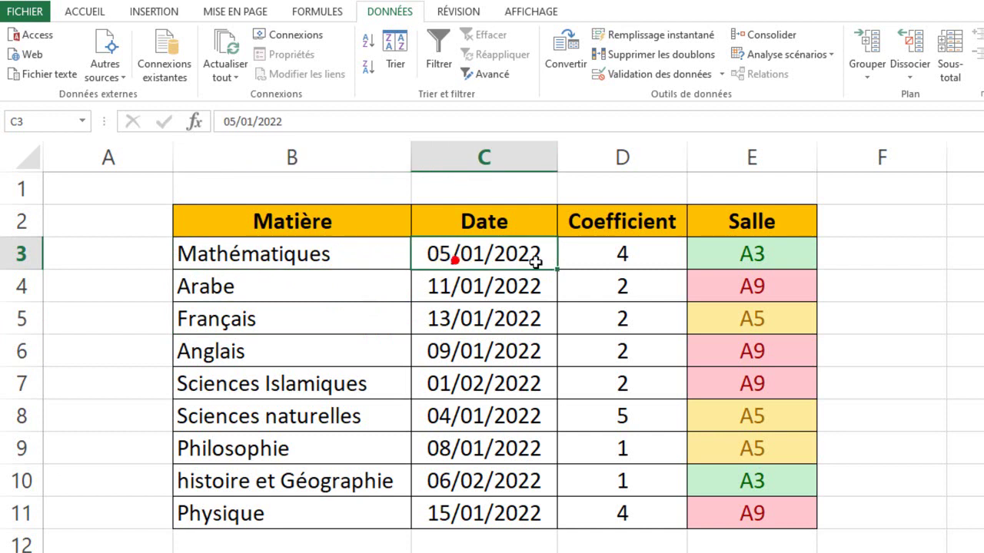
click(252, 314)
click(444, 321)
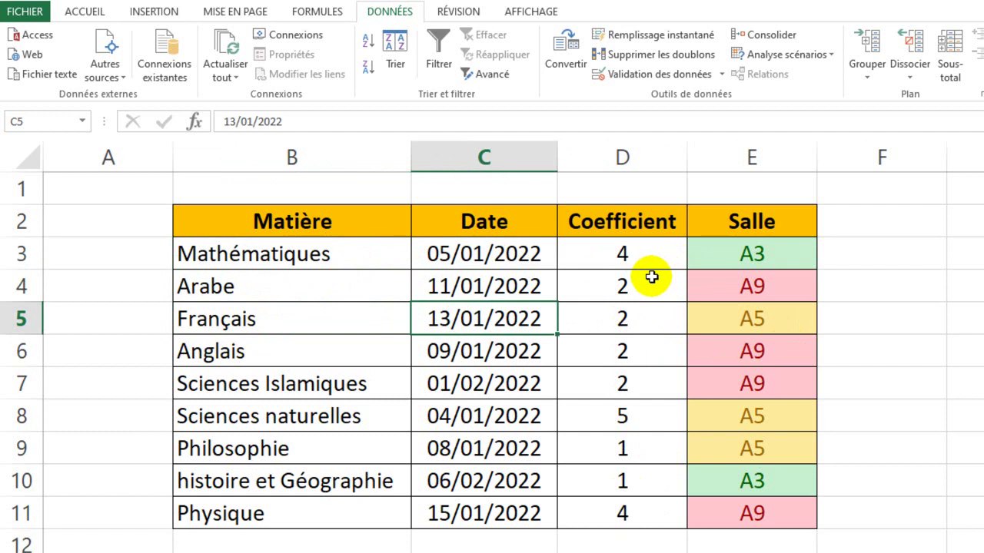
Check the room values for Mathématiques (A3), Anglais (A9) and Sciences naturelles (A5).
click(633, 256)
click(327, 258)
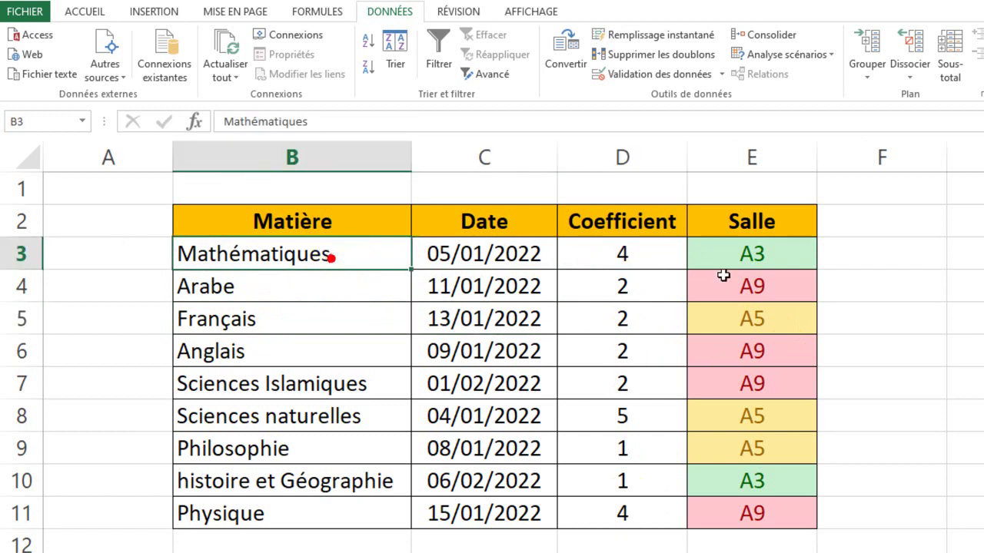
click(649, 266)
click(767, 259)
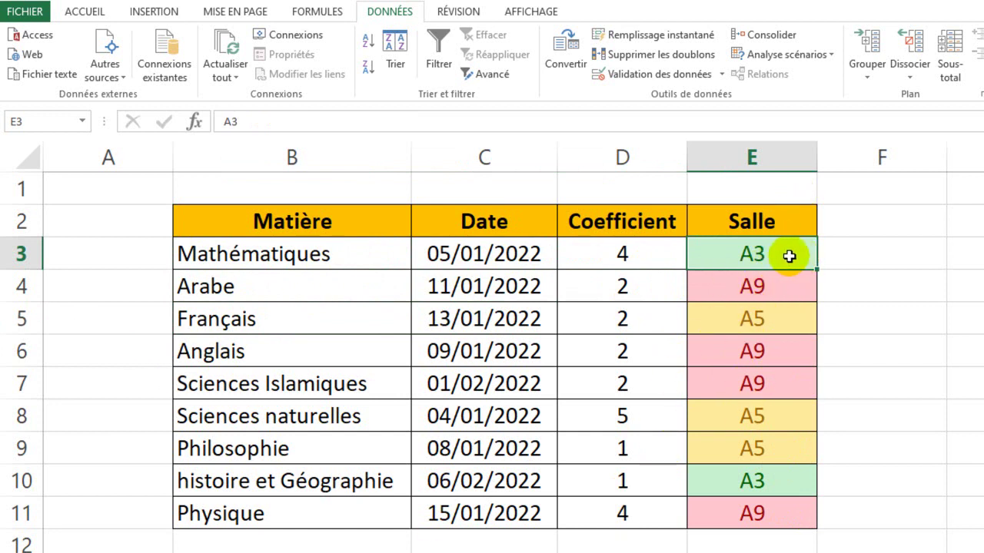
click(761, 473)
click(806, 287)
click(779, 347)
click(798, 309)
click(766, 419)
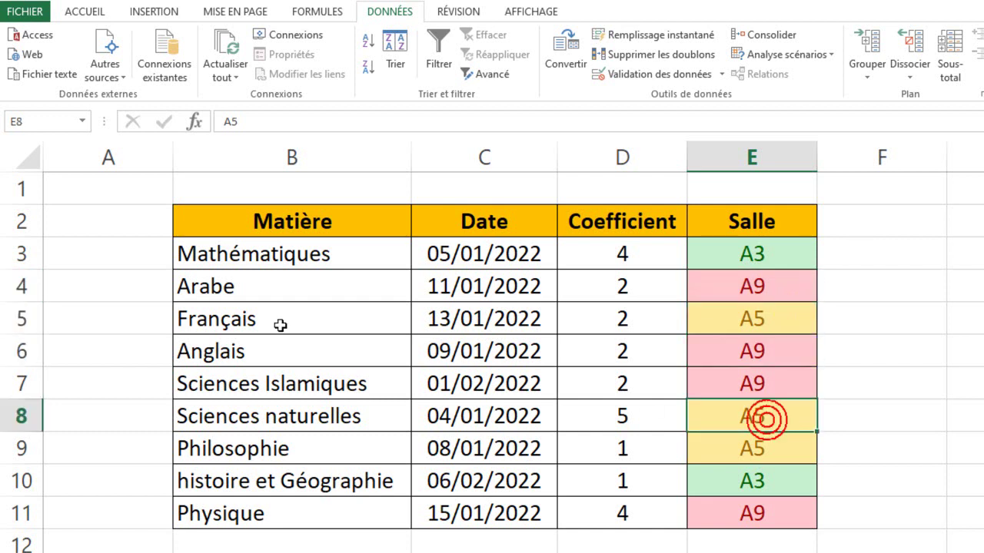
Select subject cells such as Arabe and Anglais, leaving the Français Matière cell active.
click(257, 301)
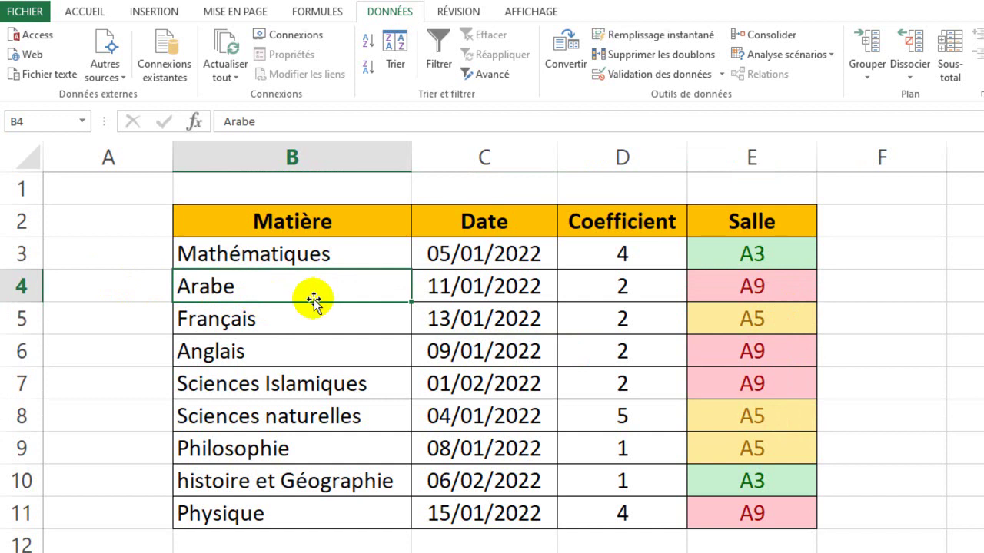
click(304, 338)
drag(367, 252, 361, 507)
drag(619, 262, 623, 416)
drag(502, 285, 538, 354)
click(784, 308)
click(333, 299)
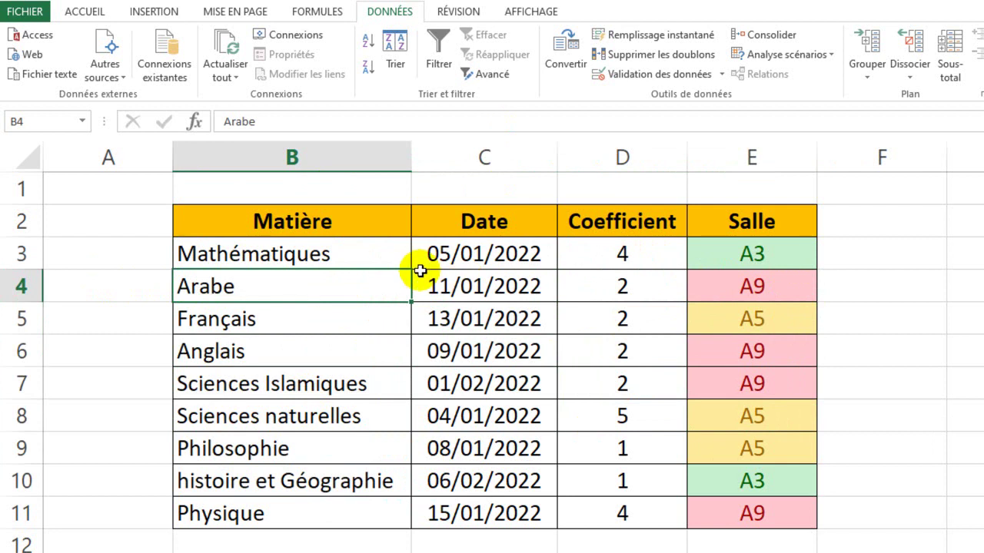
click(323, 156)
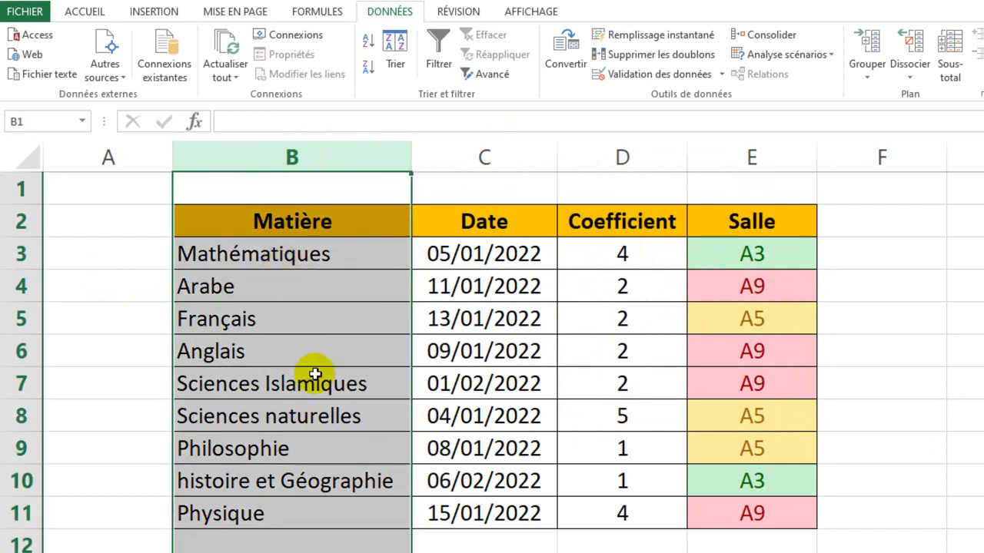
click(290, 351)
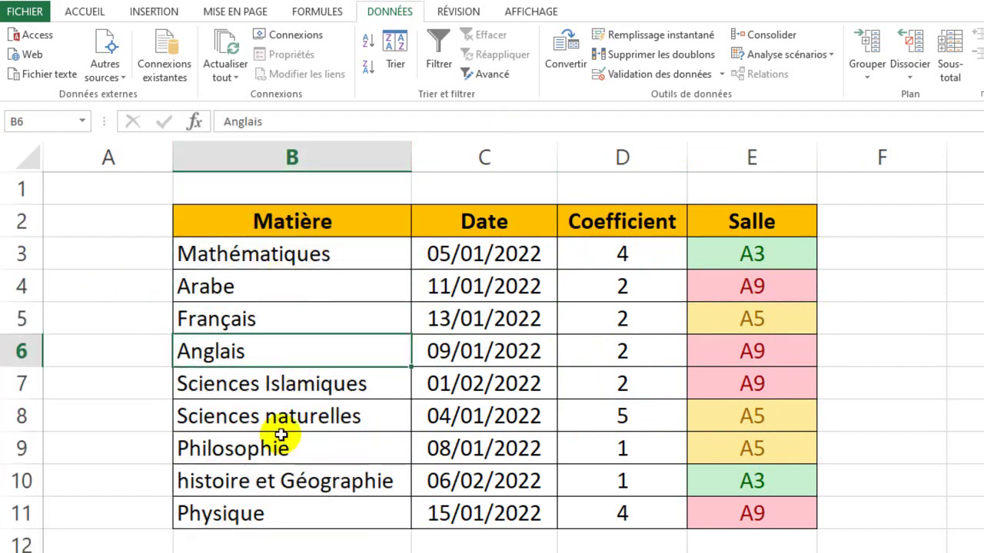
click(283, 322)
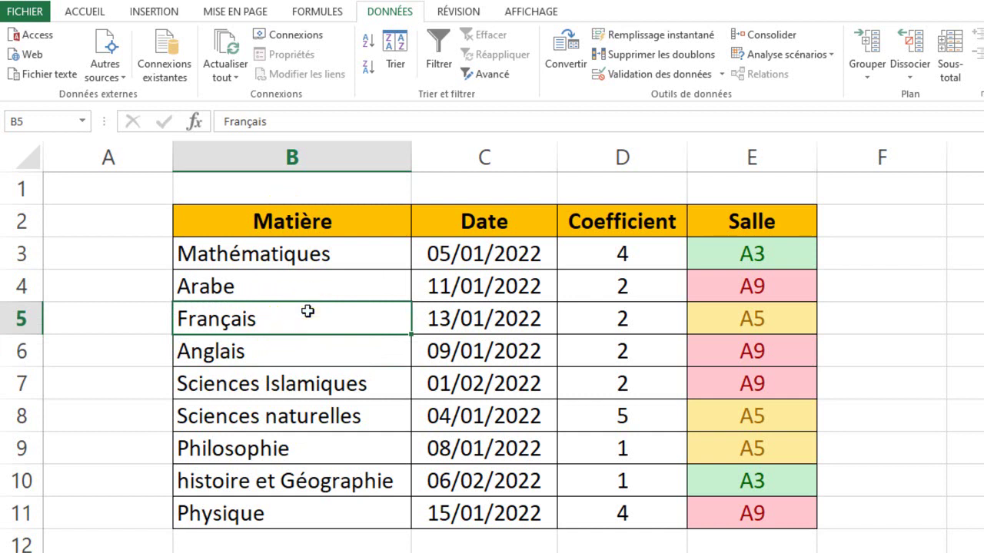
Apply Trier de A à Z from the Données tab to the Matière column.
click(75, 12)
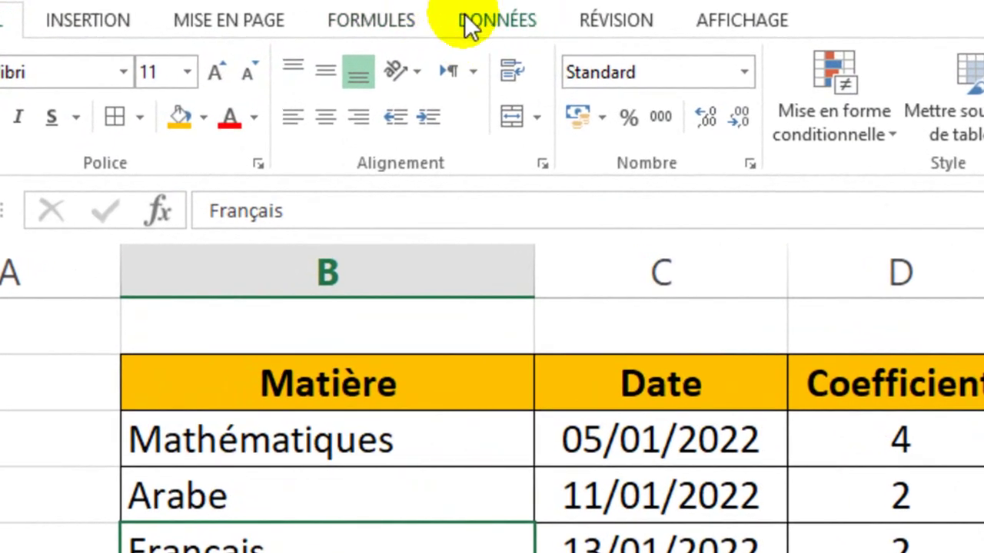
click(407, 15)
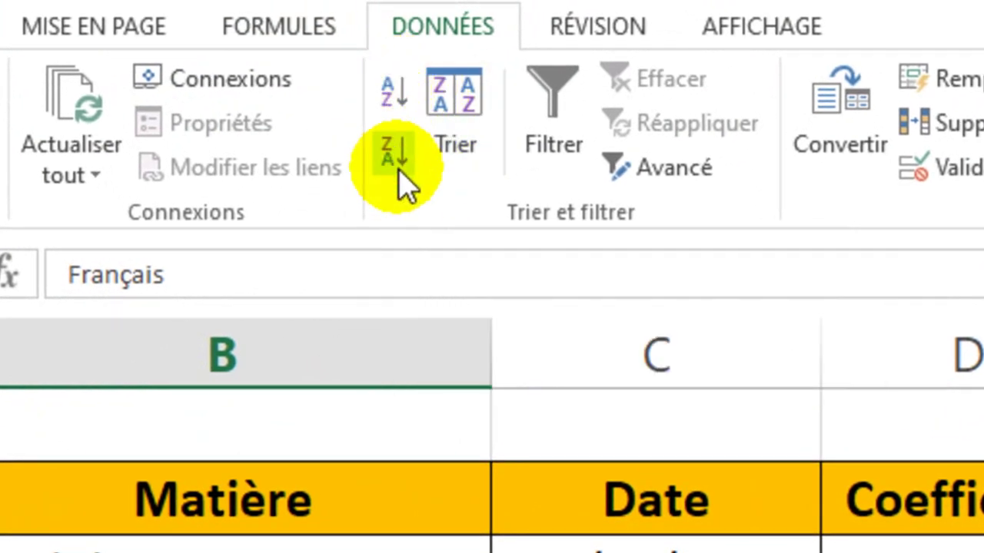
click(405, 198)
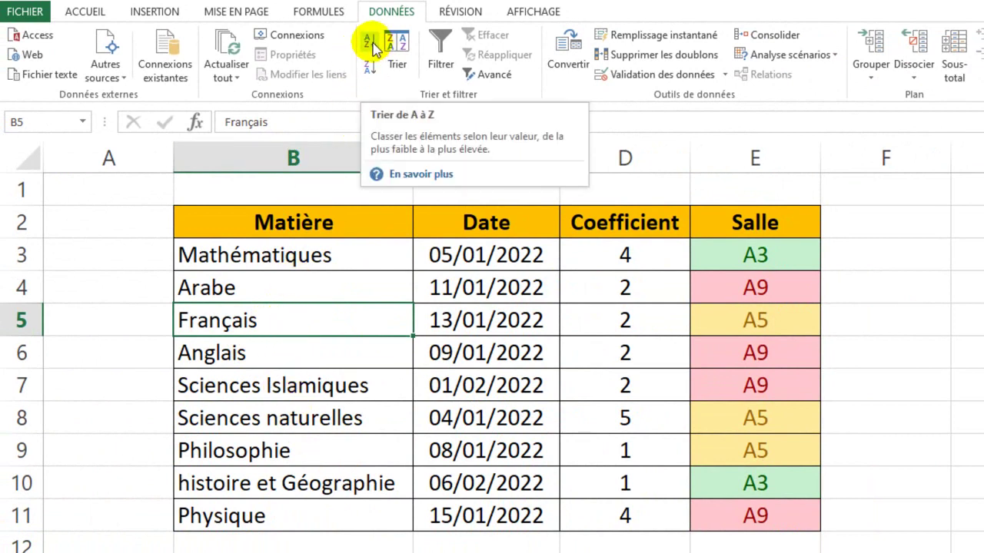
click(372, 50)
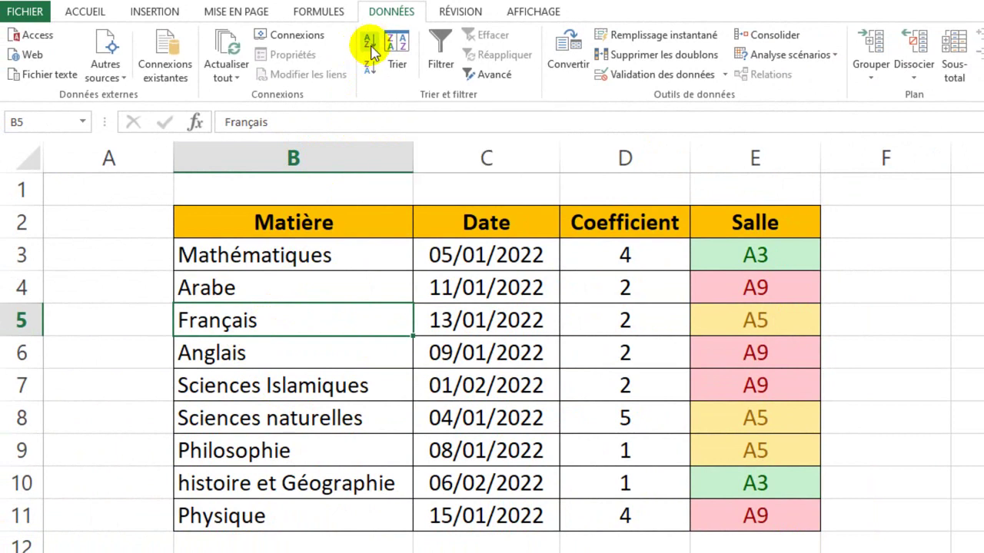
click(372, 46)
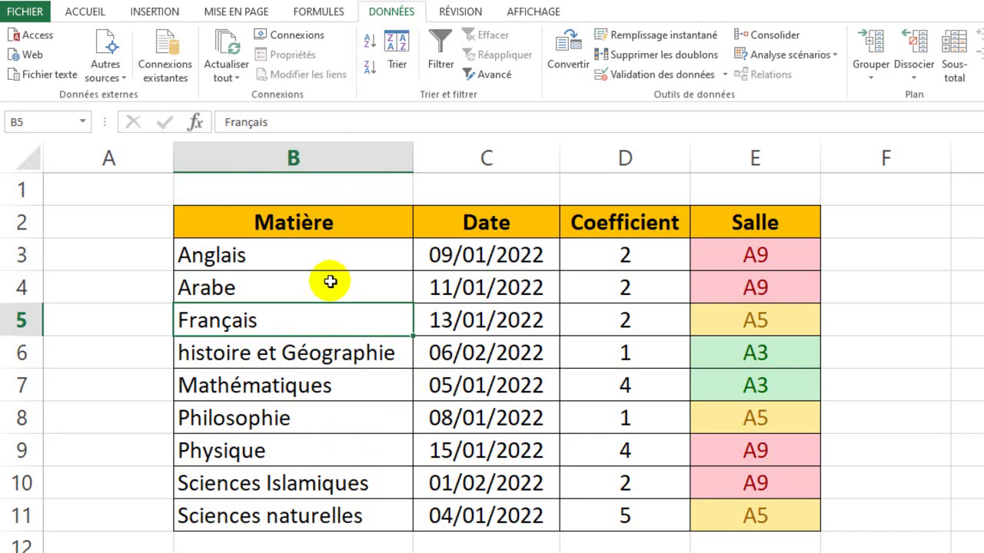
Select the Date through Salle columns to confirm rows stayed intact, starting with Anglais.
click(519, 165)
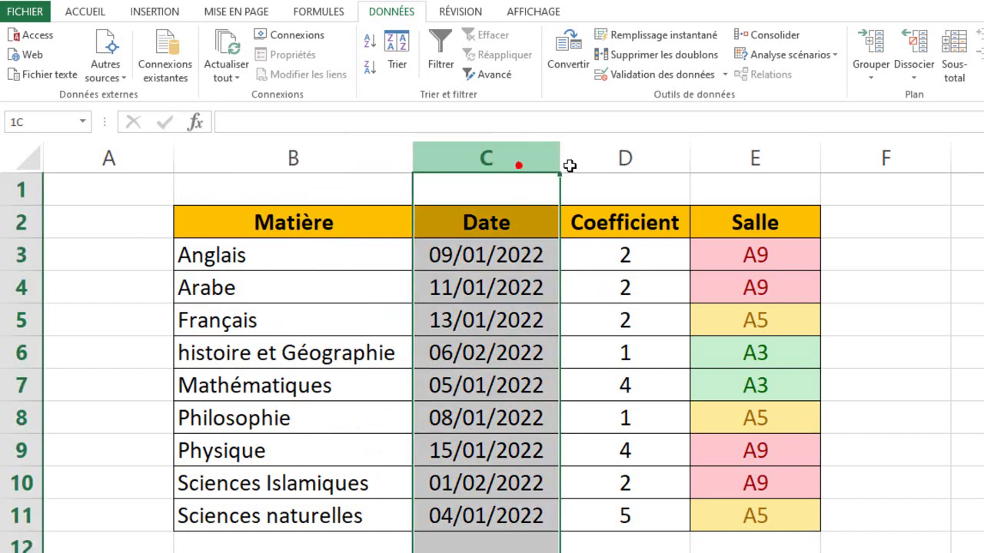
drag(569, 165, 794, 171)
click(275, 259)
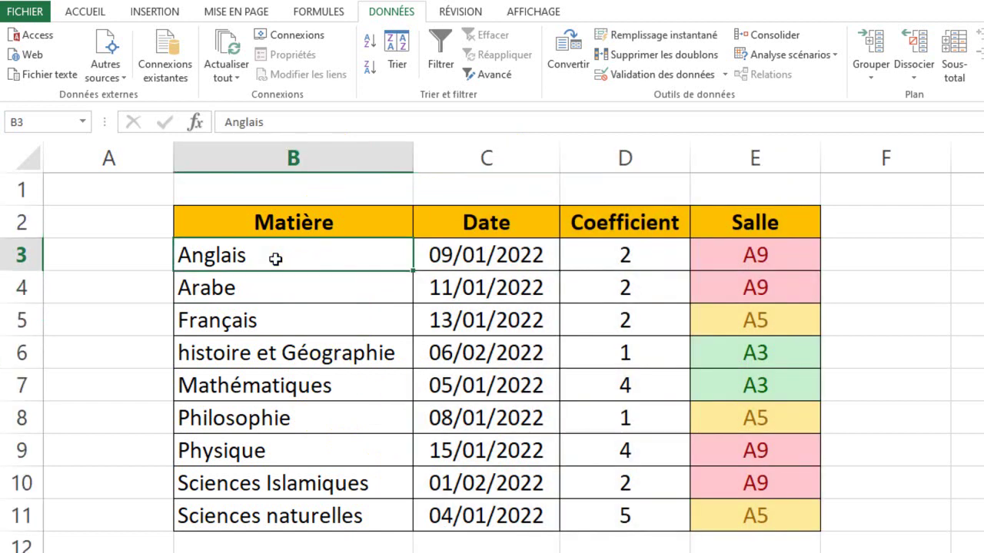
click(448, 261)
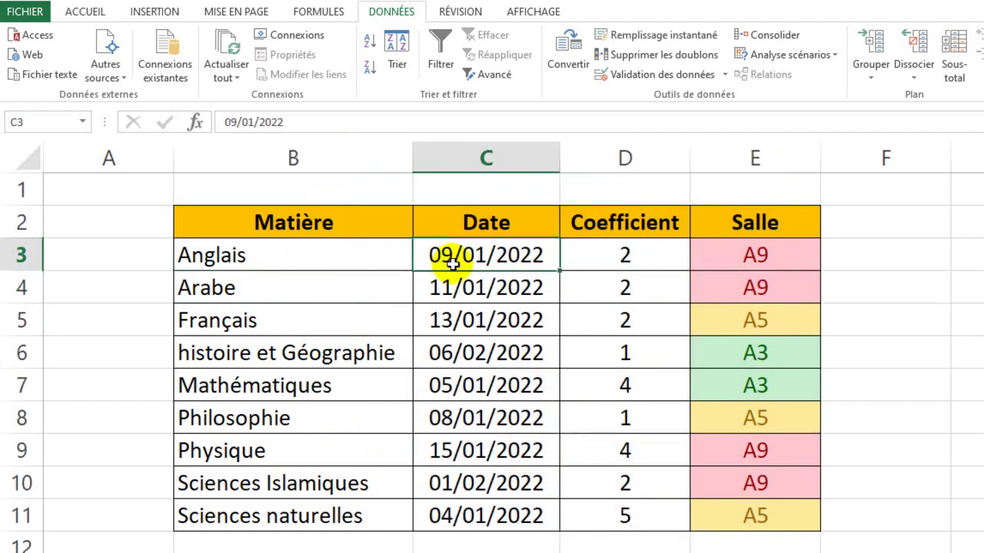
click(265, 255)
click(448, 266)
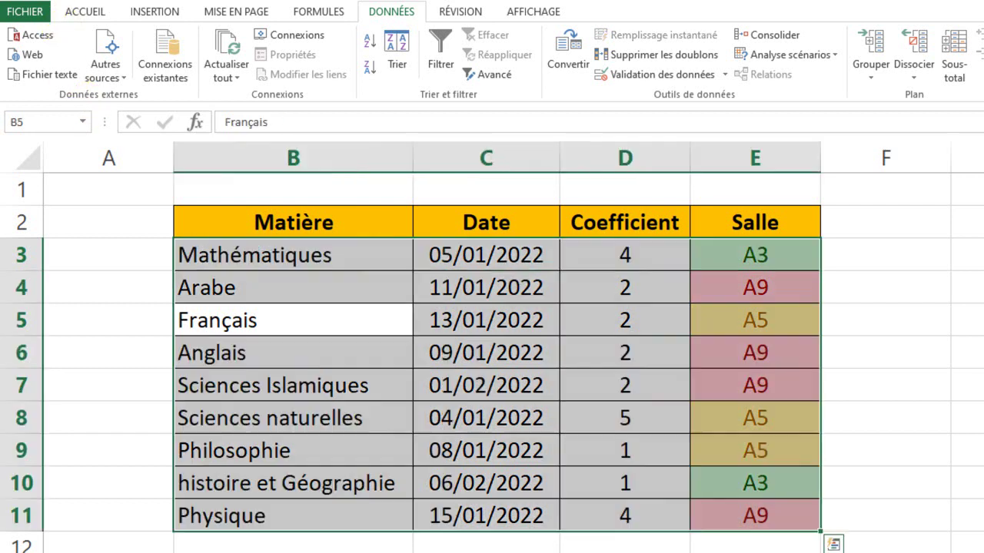
click(237, 359)
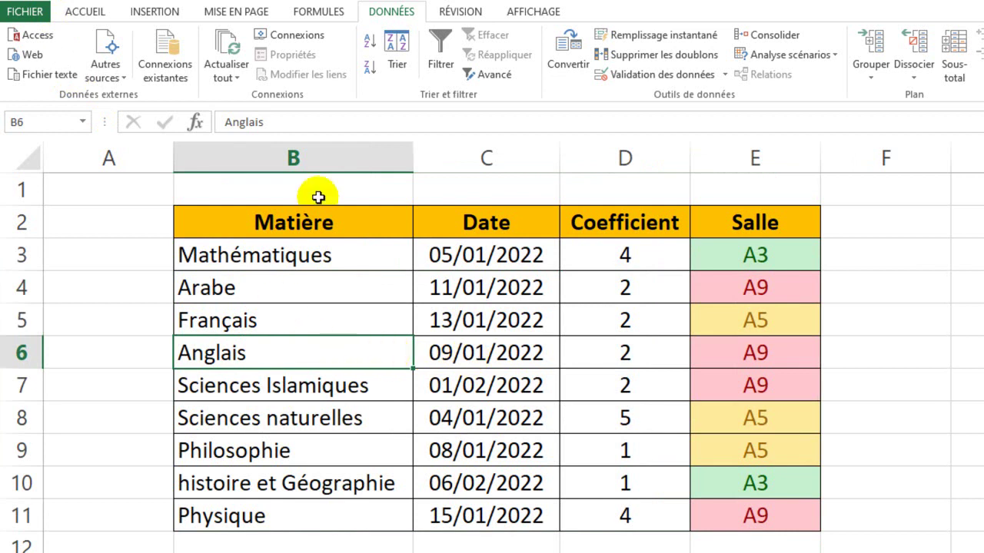
click(367, 43)
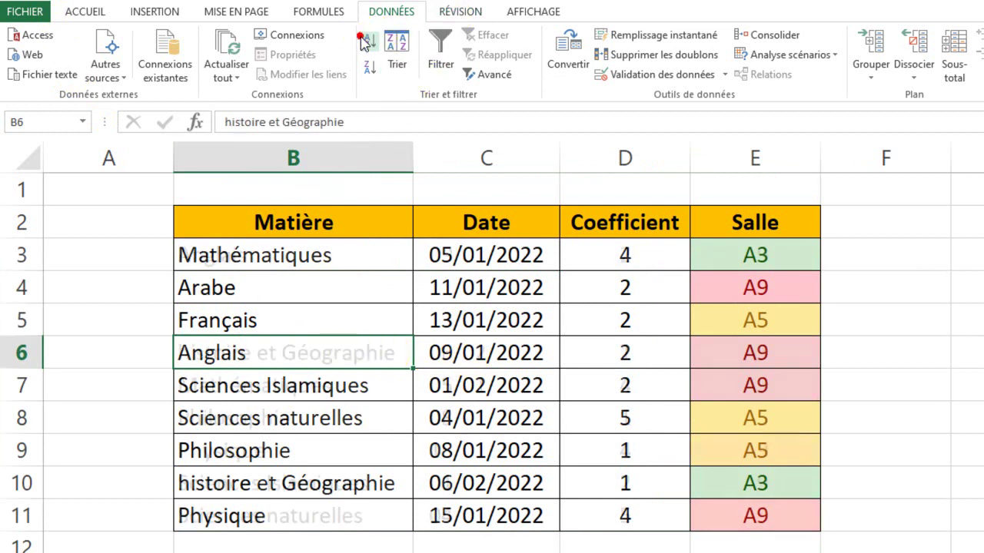
click(256, 258)
click(478, 262)
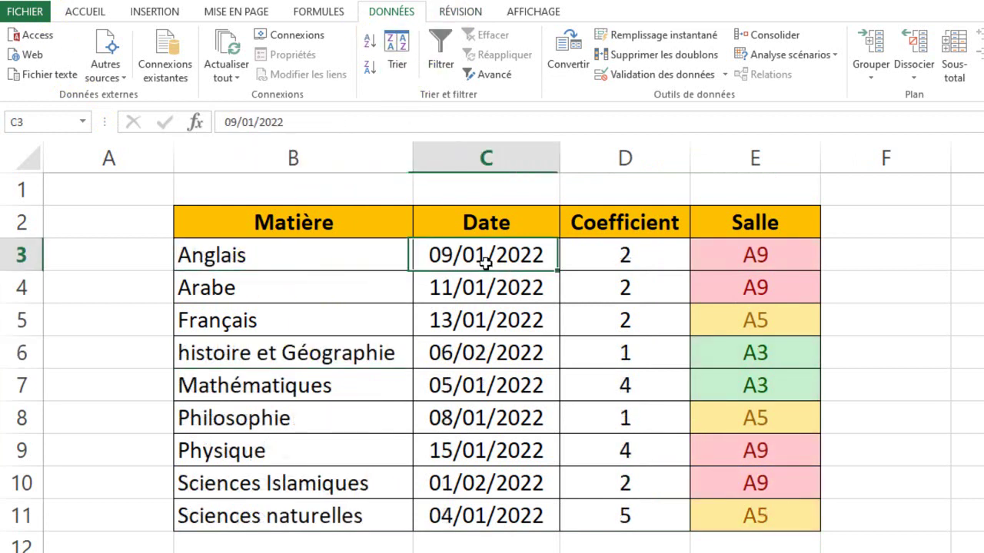
drag(308, 257, 325, 517)
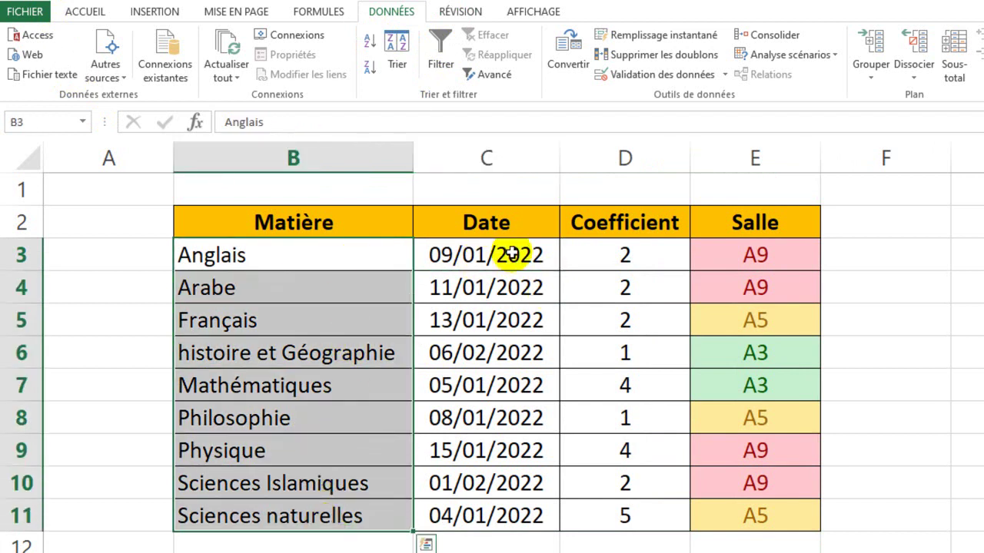
drag(513, 254, 808, 521)
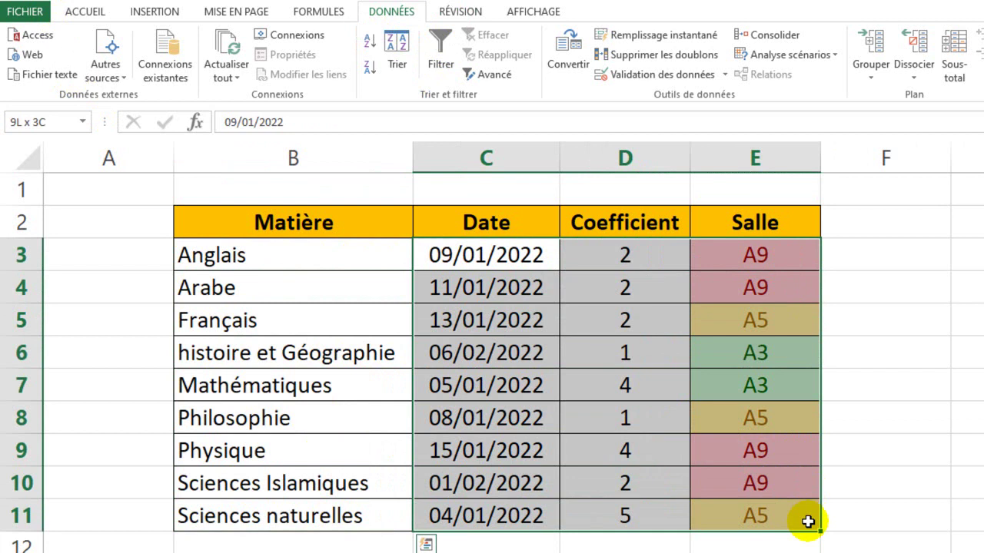
click(264, 263)
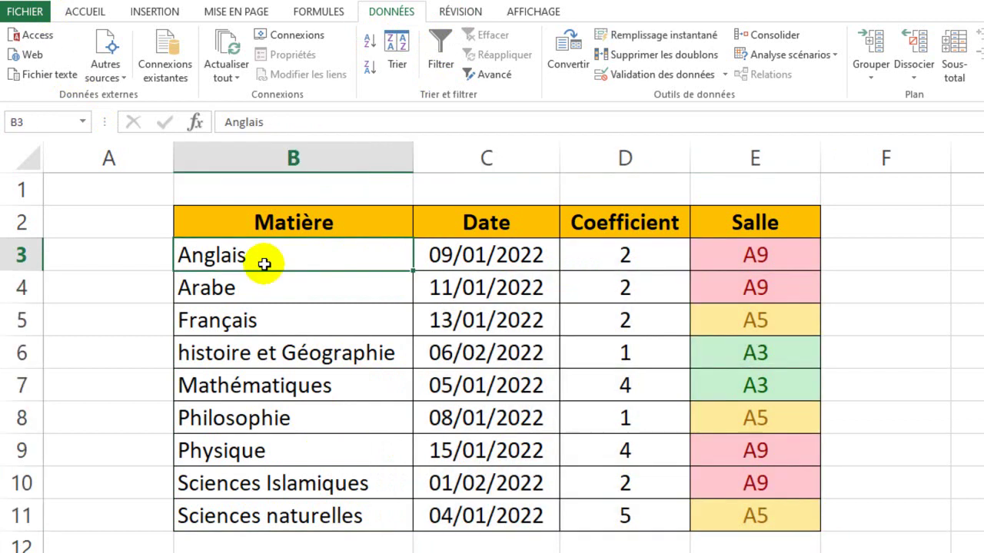
drag(208, 254, 724, 254)
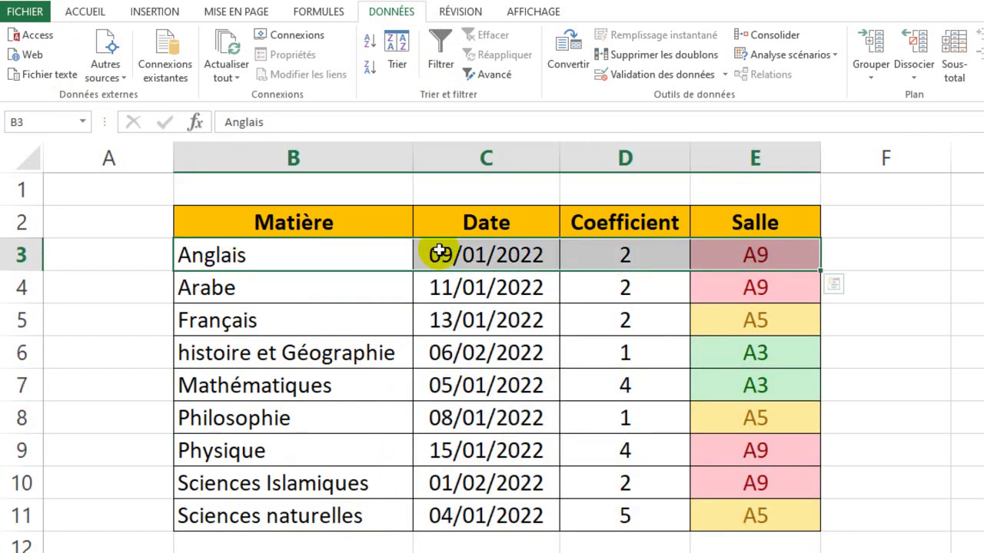
click(505, 255)
click(640, 260)
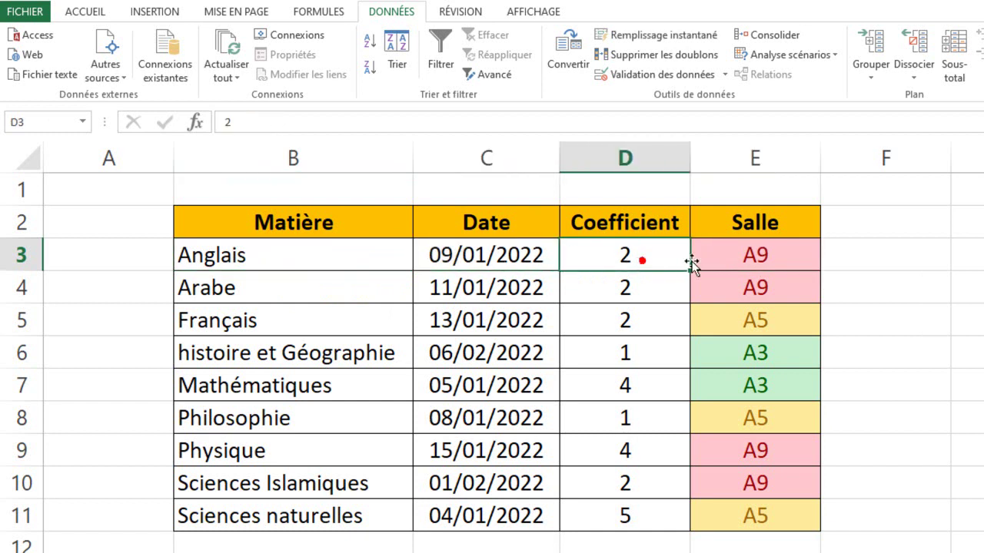
click(748, 261)
click(323, 349)
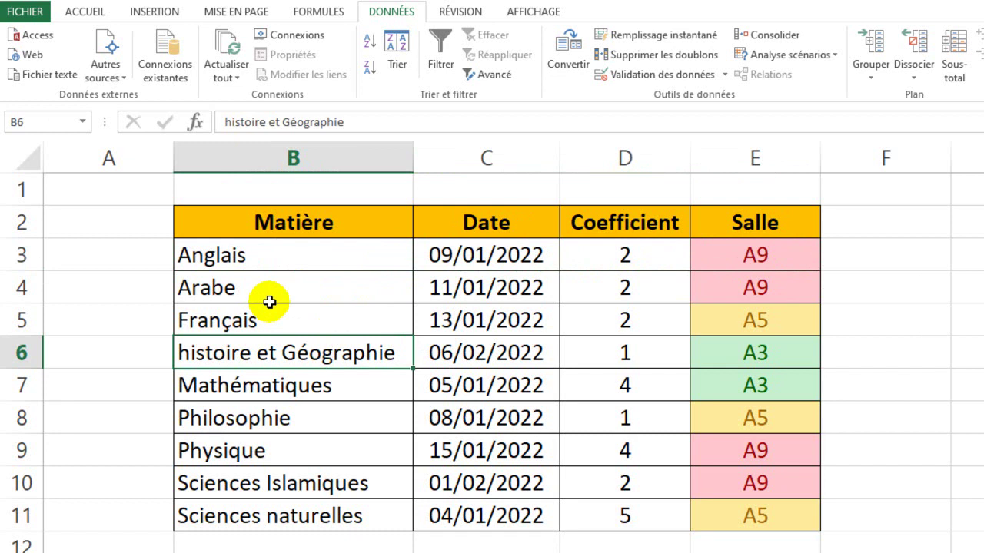
click(292, 525)
click(231, 254)
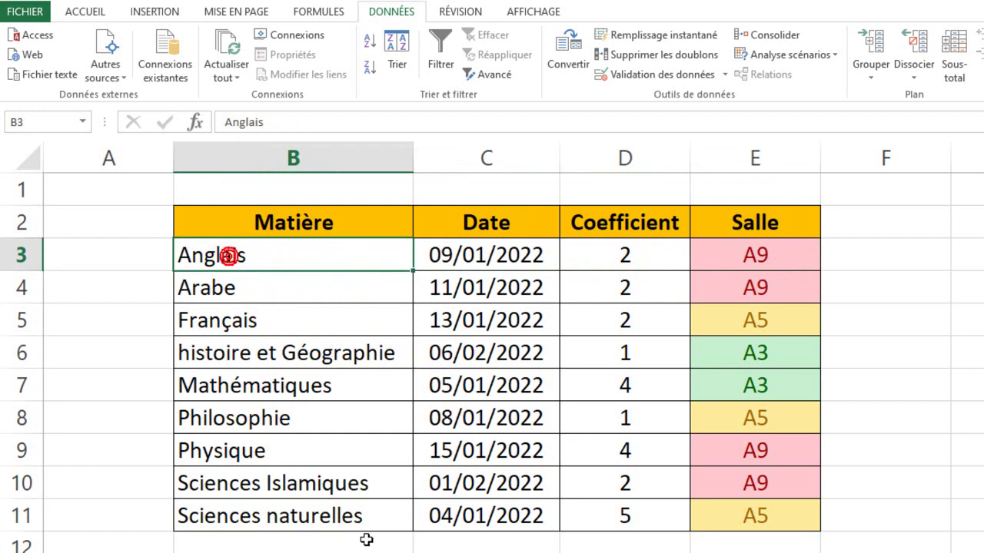
click(340, 520)
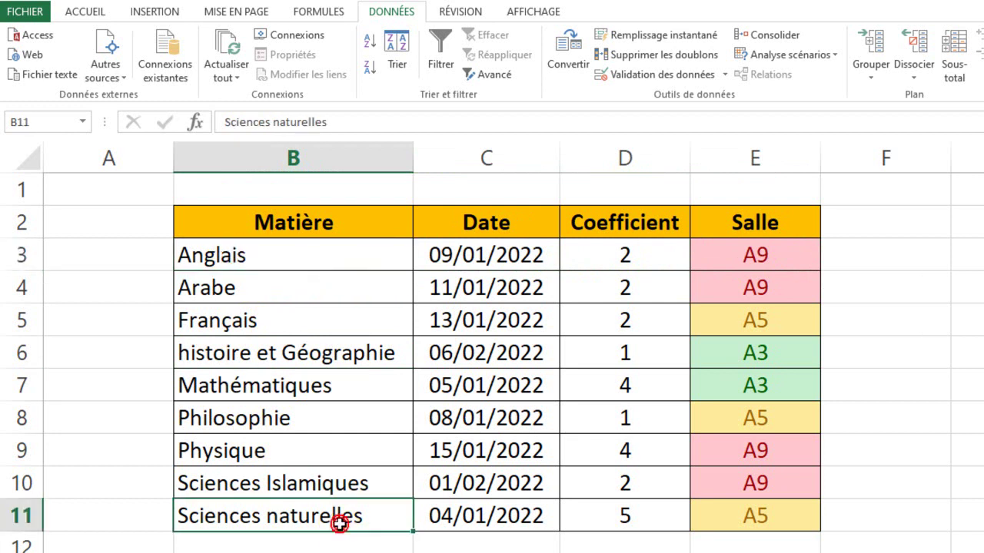
click(302, 358)
Sort Matière Z to A, then check the subjects from Sciences naturelles down to Anglais.
click(293, 323)
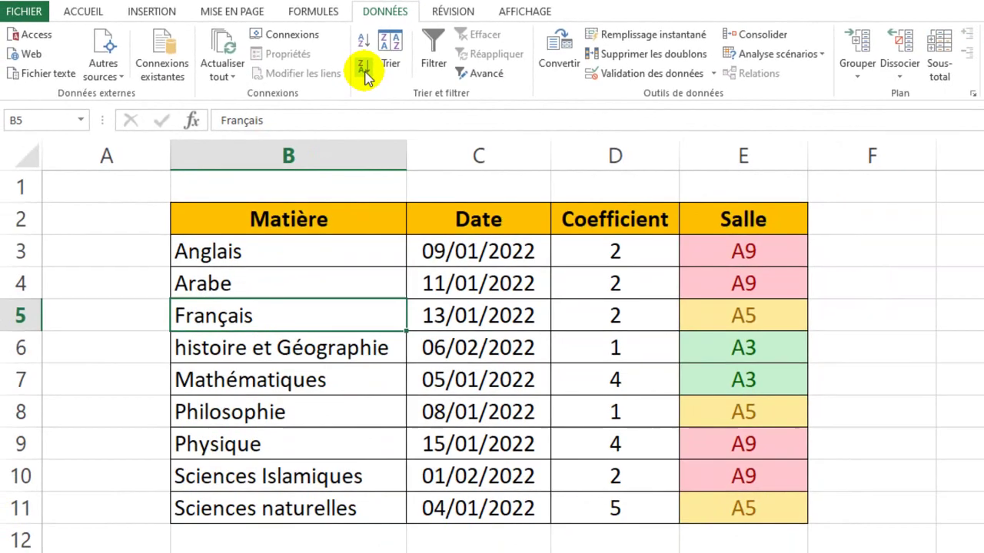
click(464, 142)
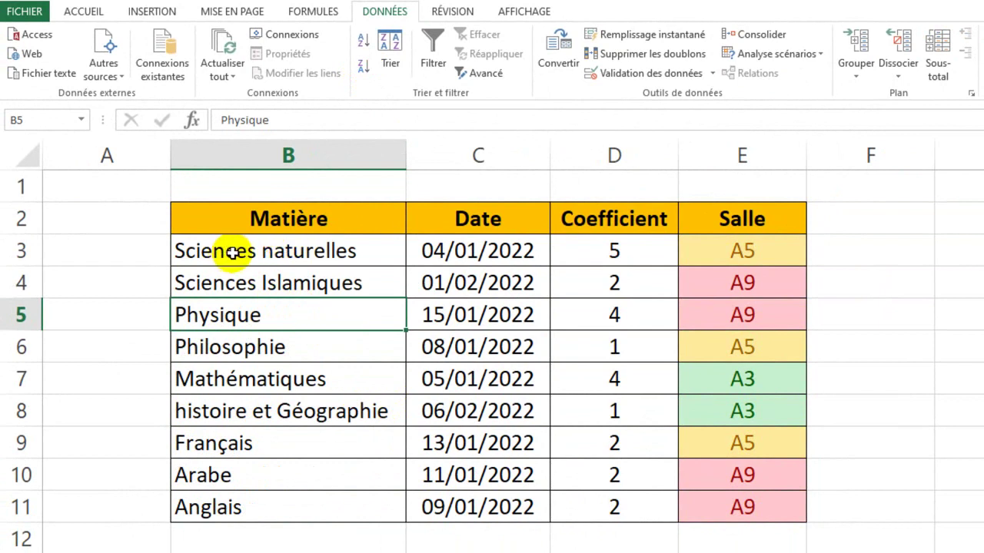
drag(259, 250, 266, 495)
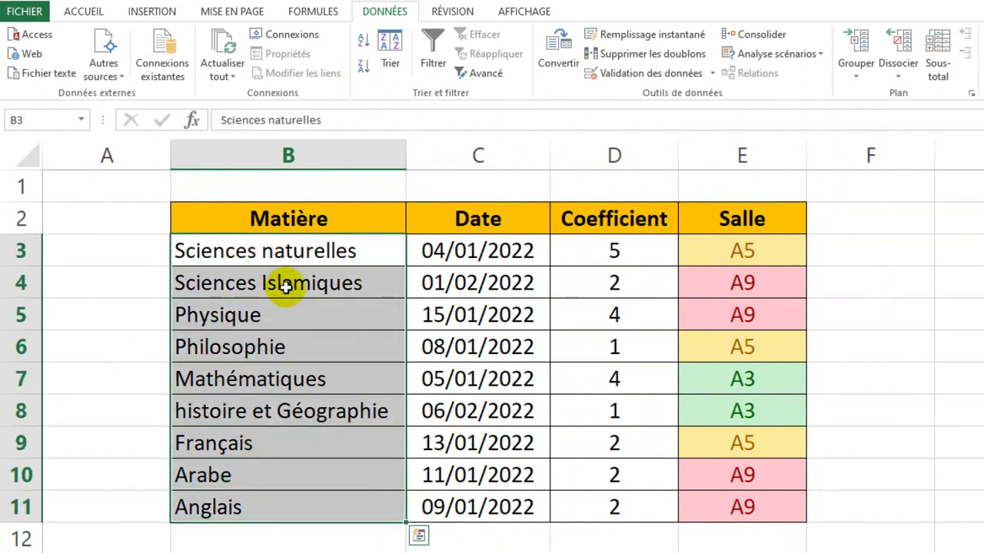
click(285, 286)
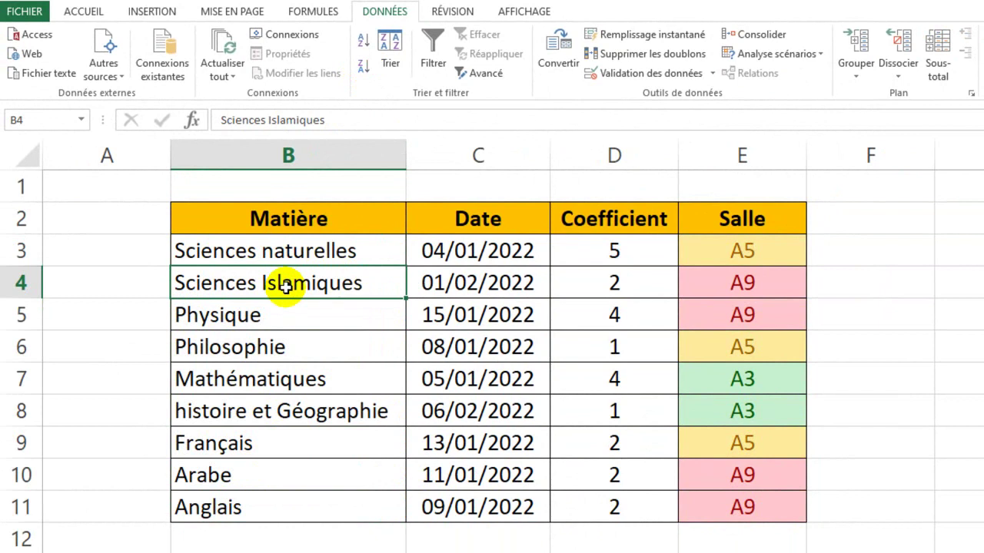
key(Up)
key(Up)
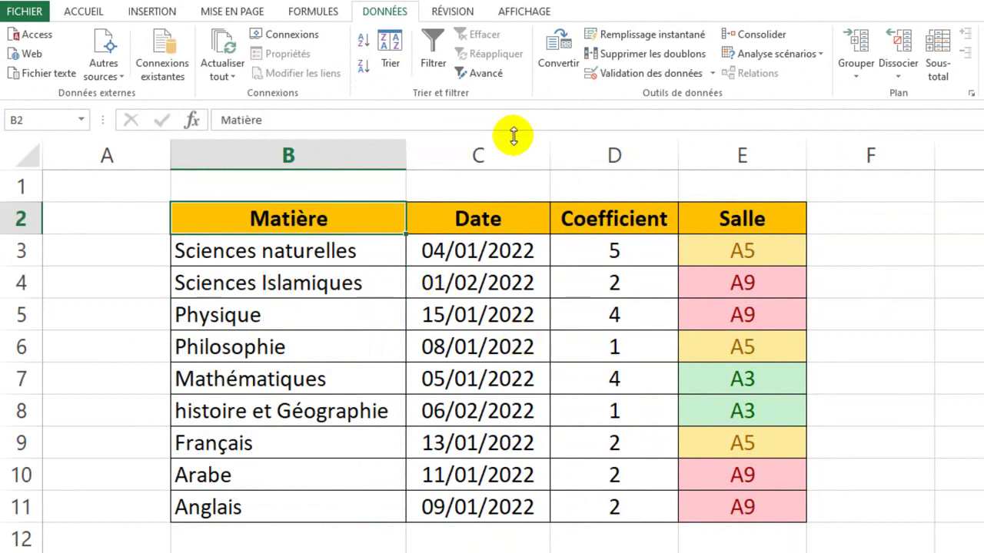
From a Date cell, apply Trier du plus ancien au plus récent.
click(485, 338)
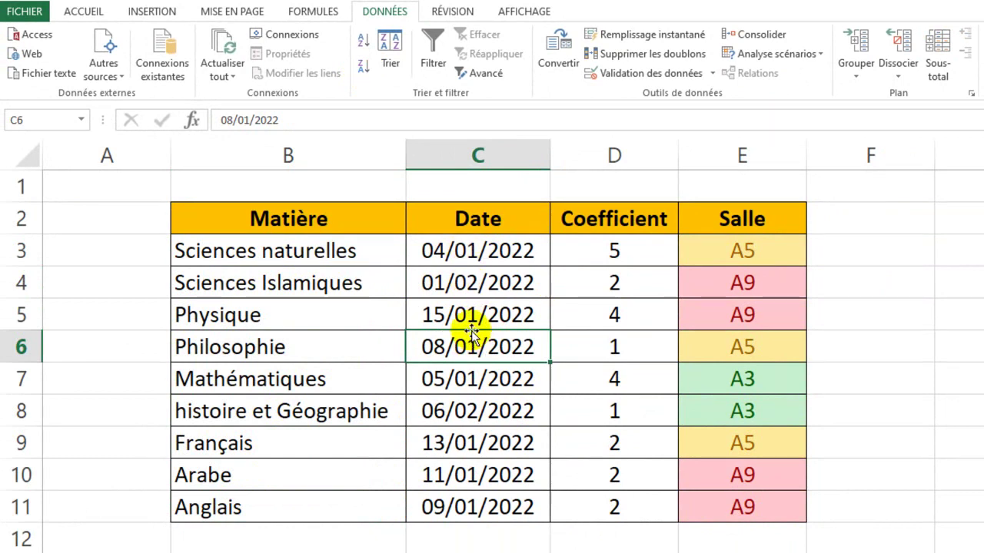
click(492, 283)
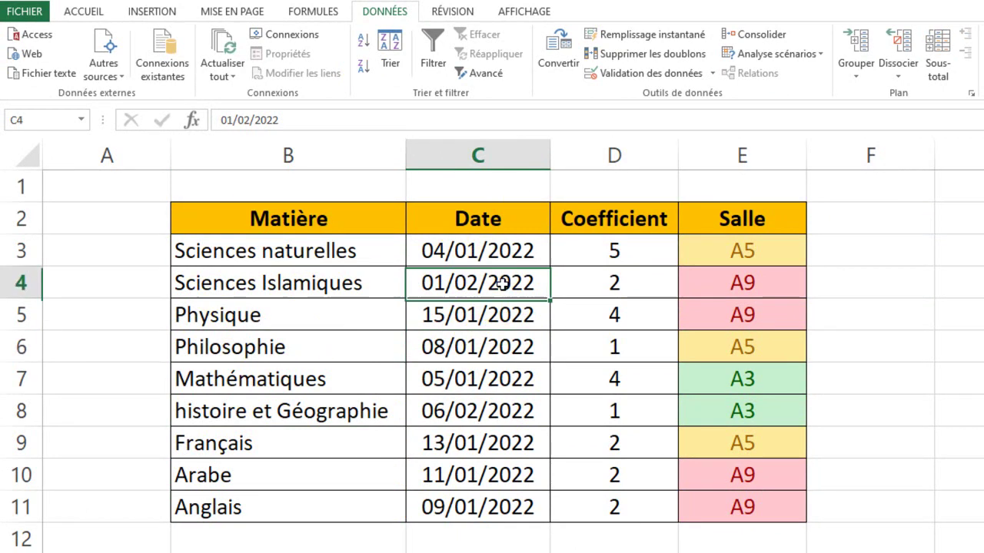
click(363, 45)
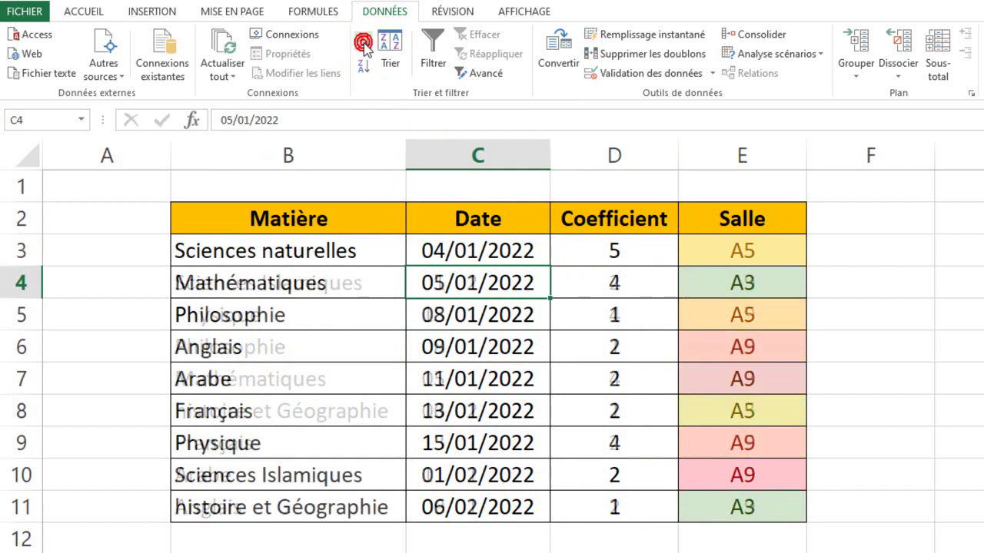
Check the sorted dates from 04/01/2022 through 05/01, 08/01, 09/01, 15/01 to 06/02/2022.
click(492, 255)
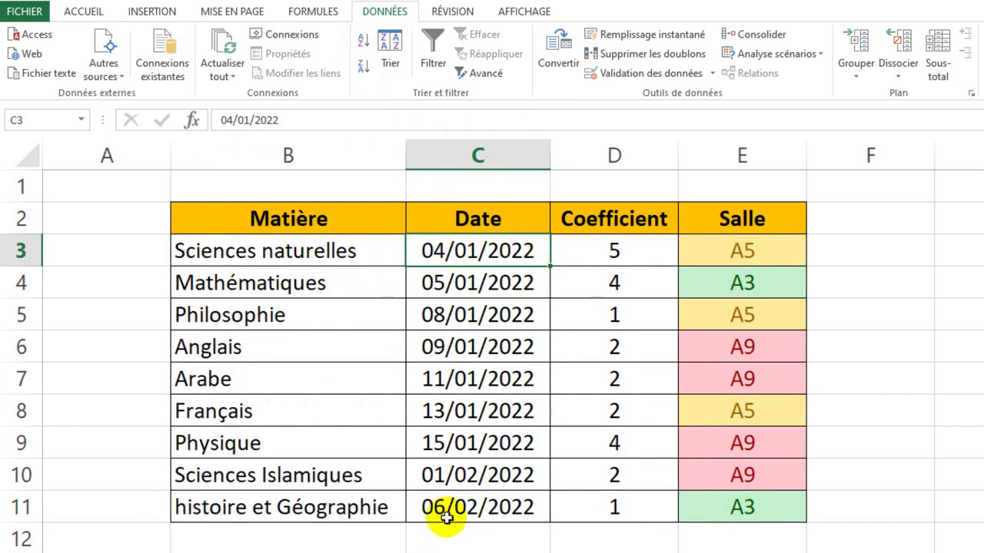
click(464, 283)
click(465, 315)
click(466, 346)
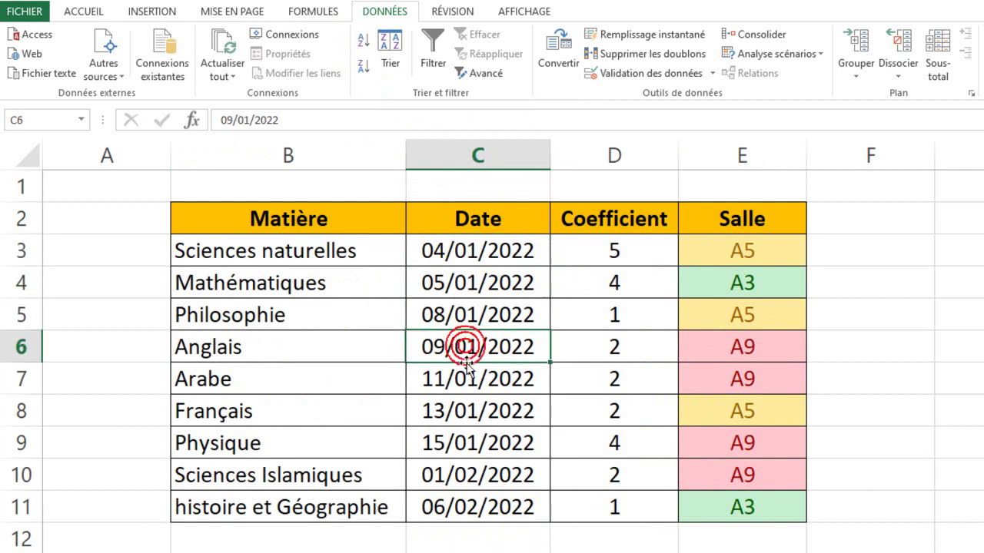
click(474, 447)
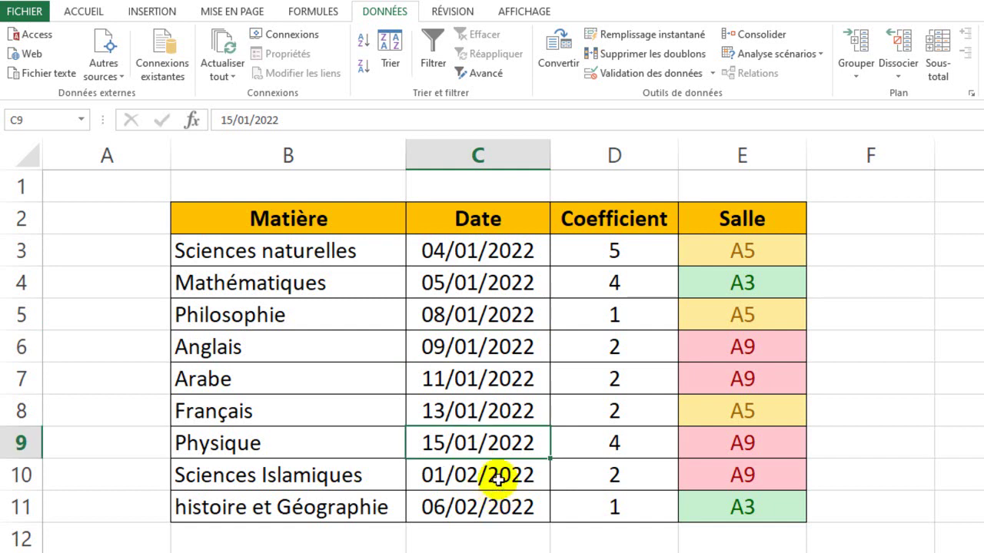
click(492, 346)
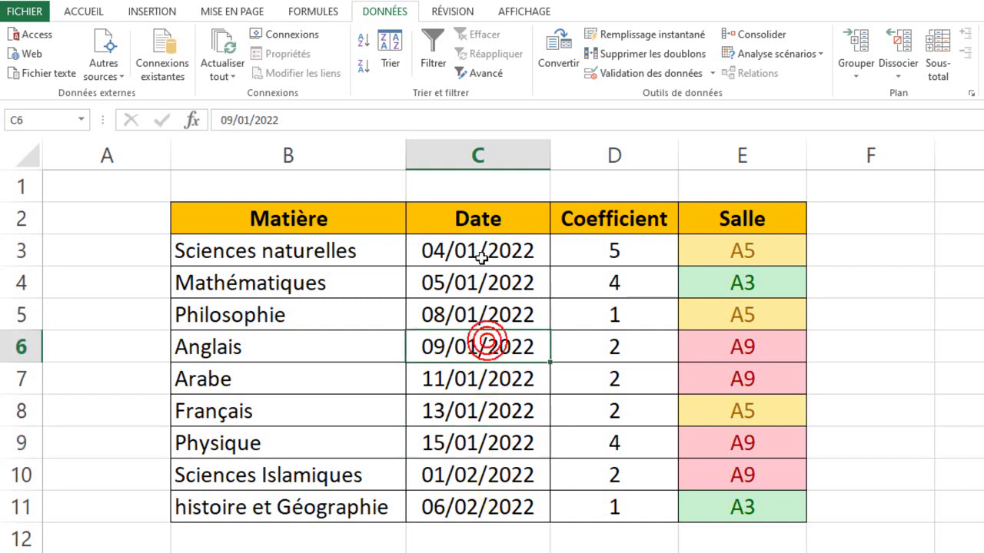
click(486, 313)
click(483, 254)
click(492, 508)
click(484, 349)
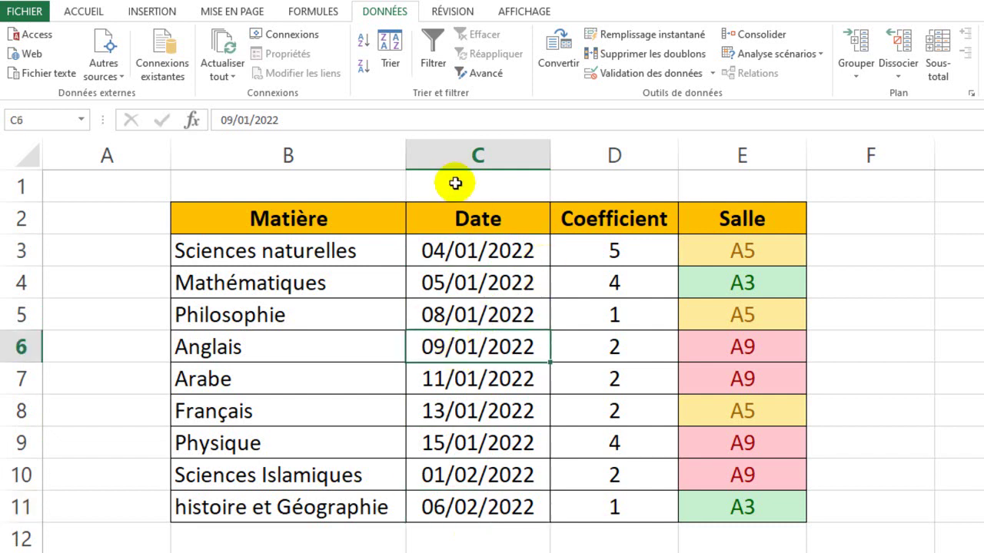
Sort Date newest first, then check the 15/01/2022 and 13/01/2022 rows.
click(362, 67)
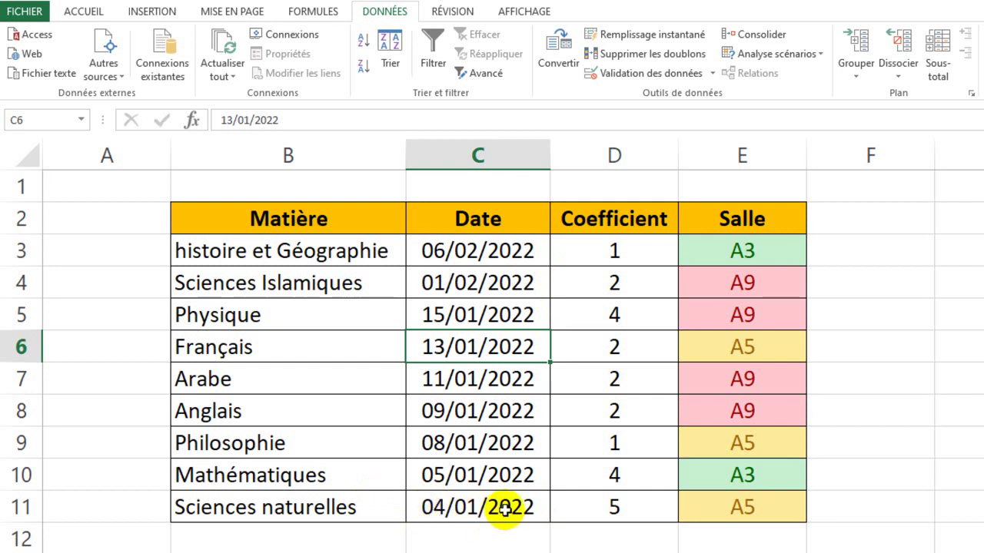
click(474, 315)
click(494, 355)
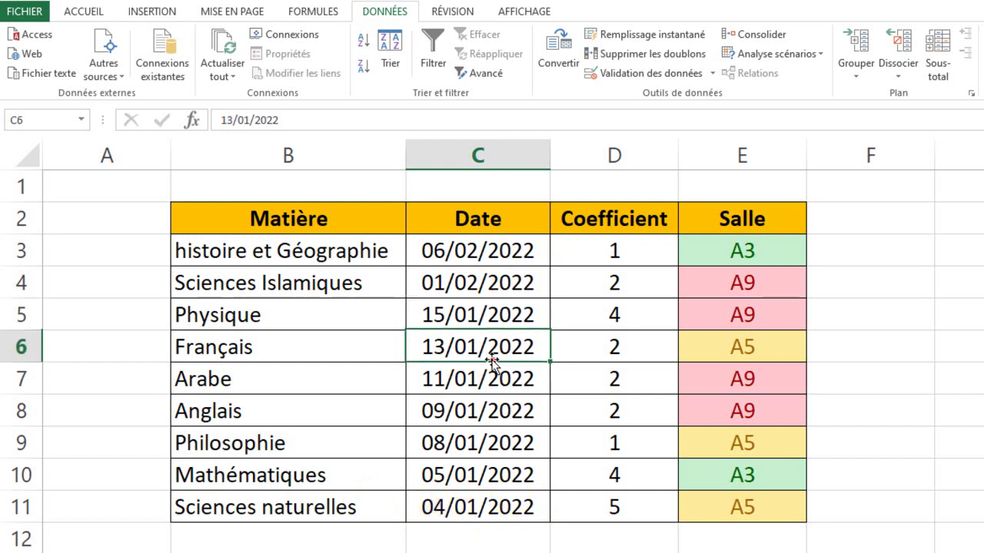
click(628, 293)
click(500, 351)
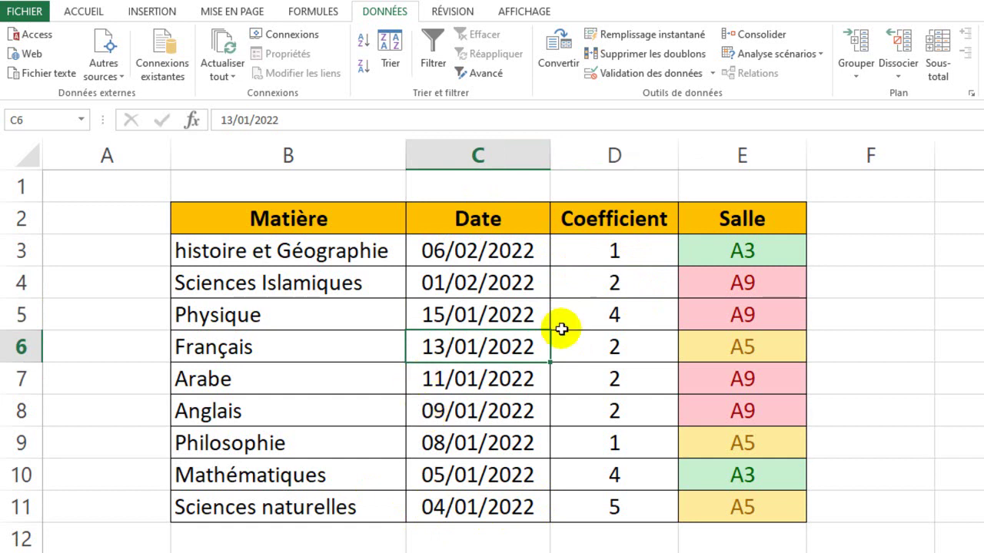
click(618, 346)
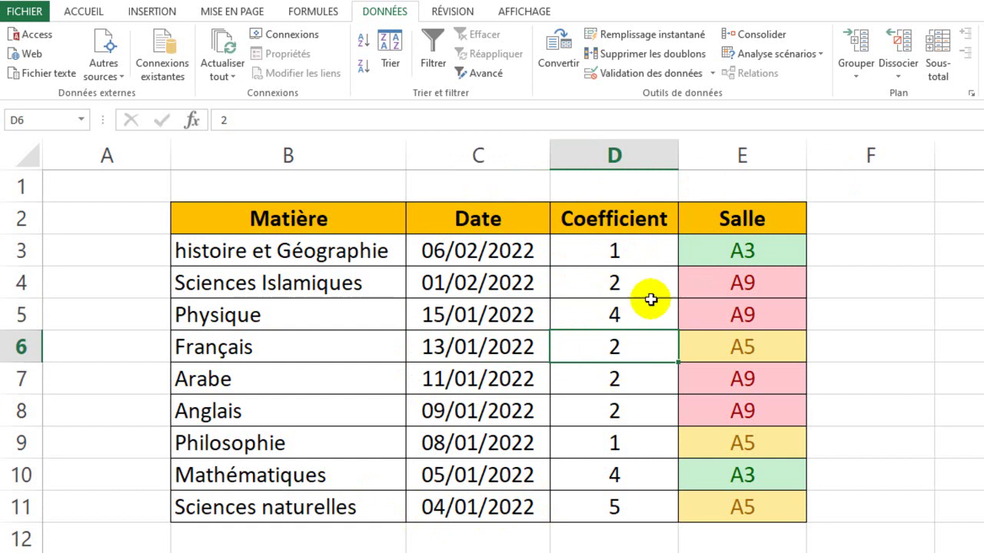
click(365, 40)
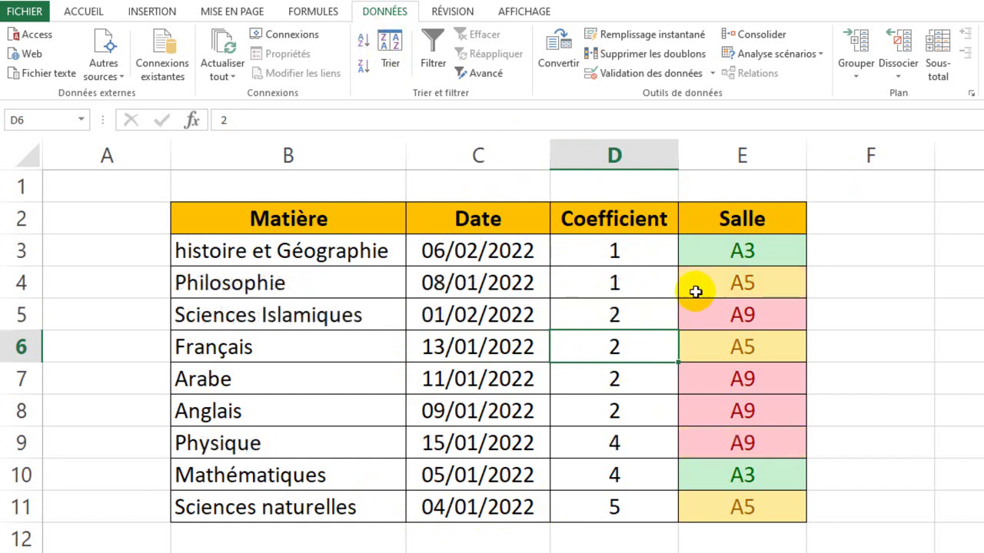
drag(644, 248, 637, 511)
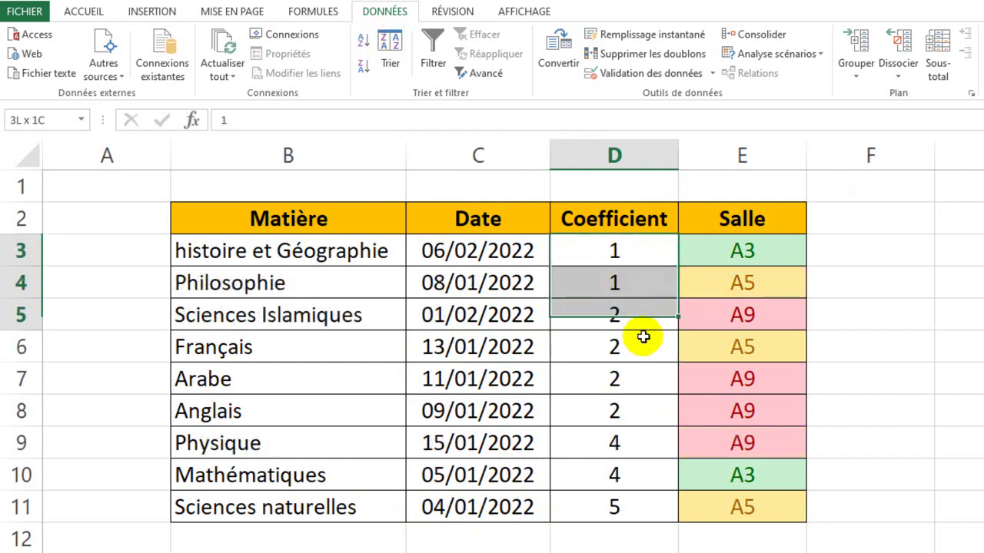
click(635, 379)
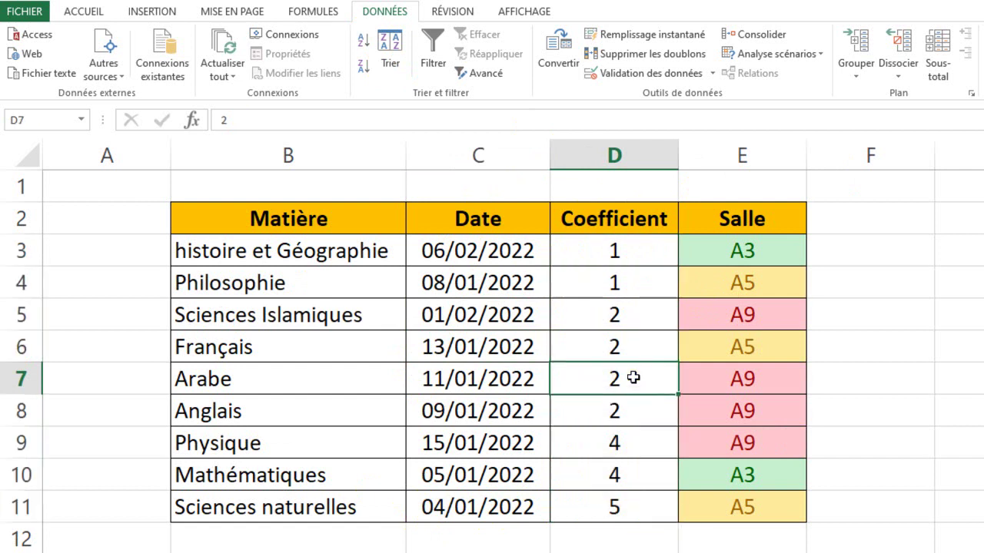
click(364, 68)
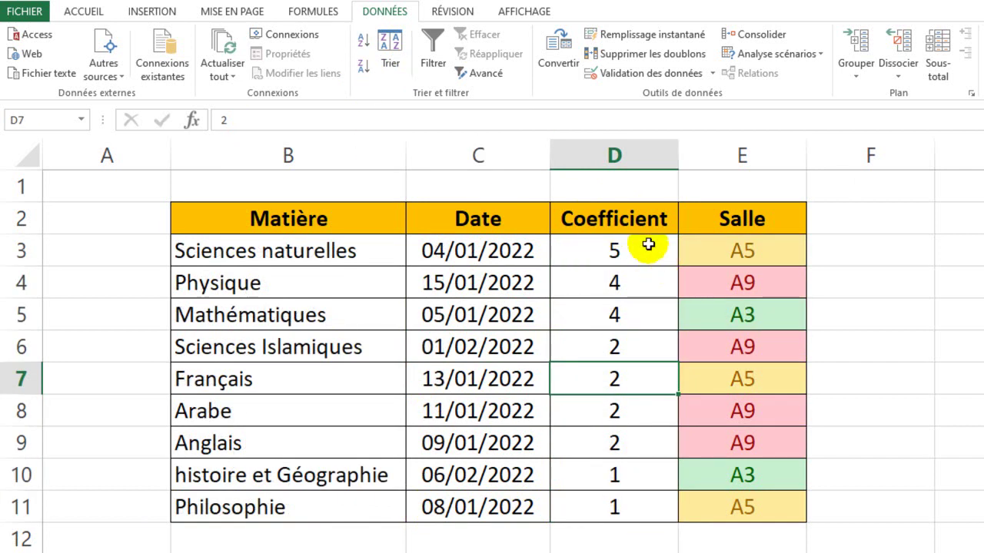
drag(648, 251, 630, 511)
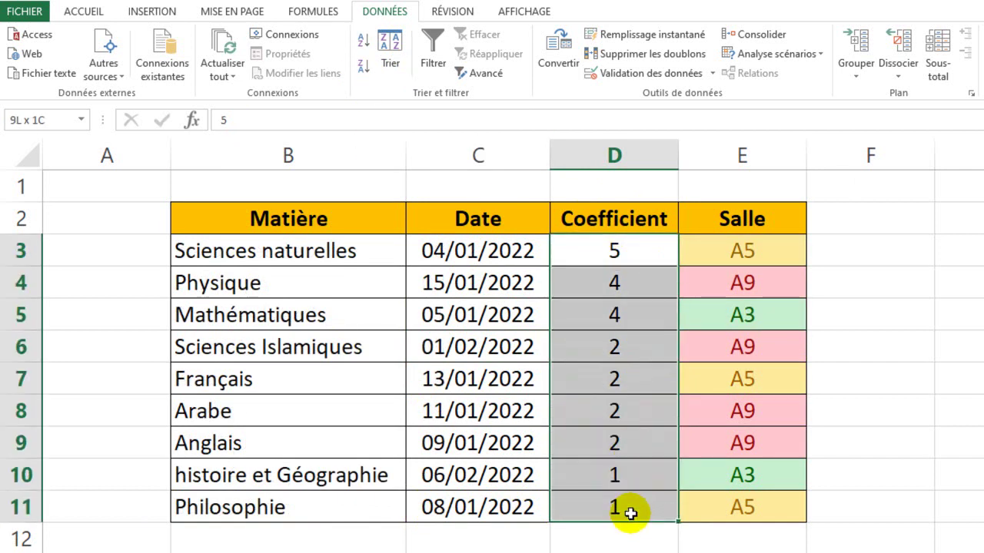
click(644, 319)
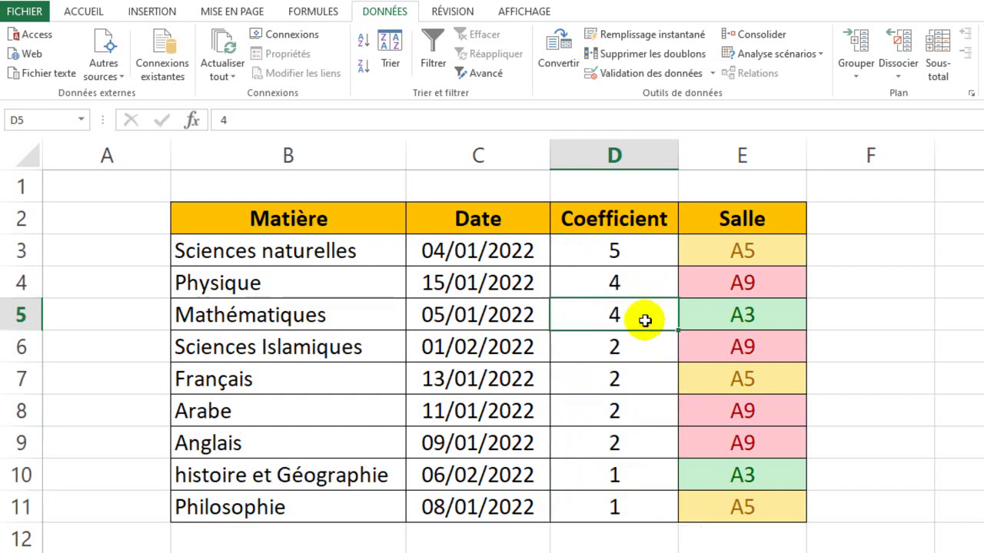
click(650, 259)
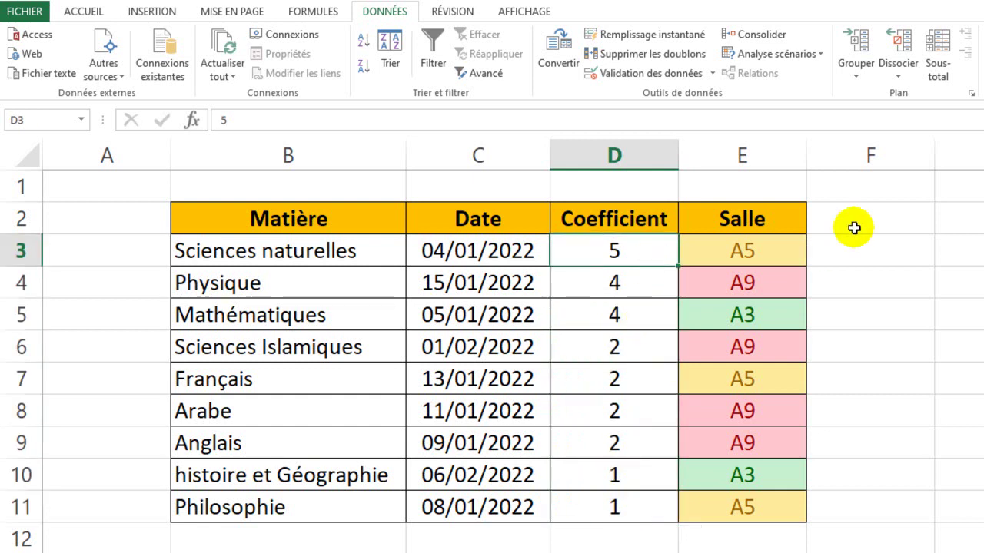
click(854, 212)
Add the header 'Note' in F2 and copy column D's formatting onto column F.
text(Note)
key(Return)
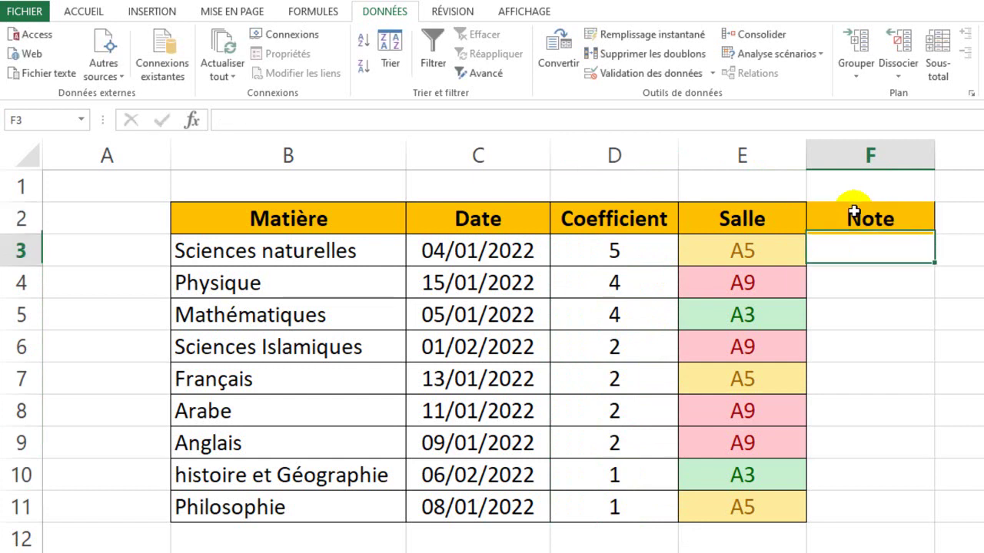
click(614, 155)
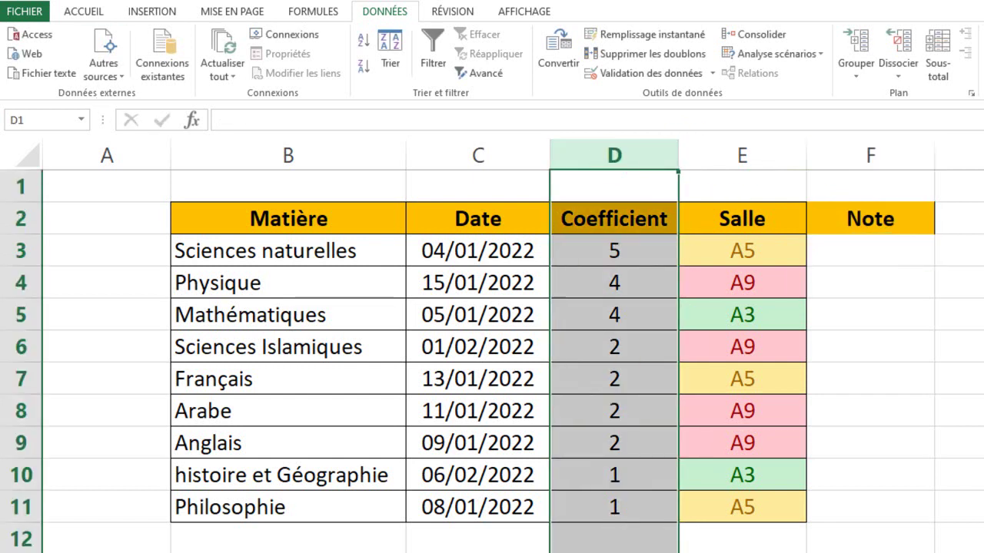
click(73, 11)
click(52, 71)
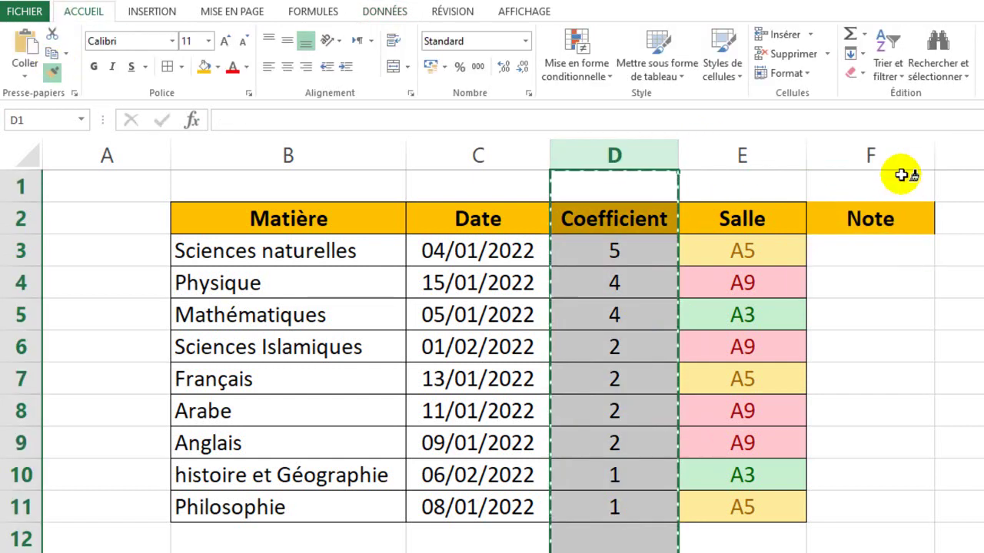
click(900, 157)
Enter the grades 15, 9, 11, 19, 7, 14, 15, 12 and 2 in F3:F11.
click(911, 252)
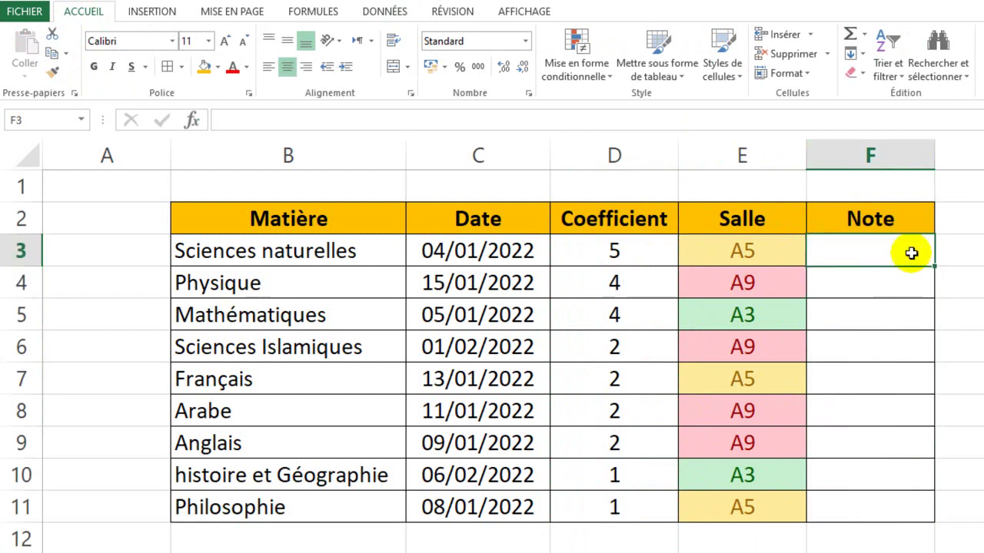
text(15)
key(Return)
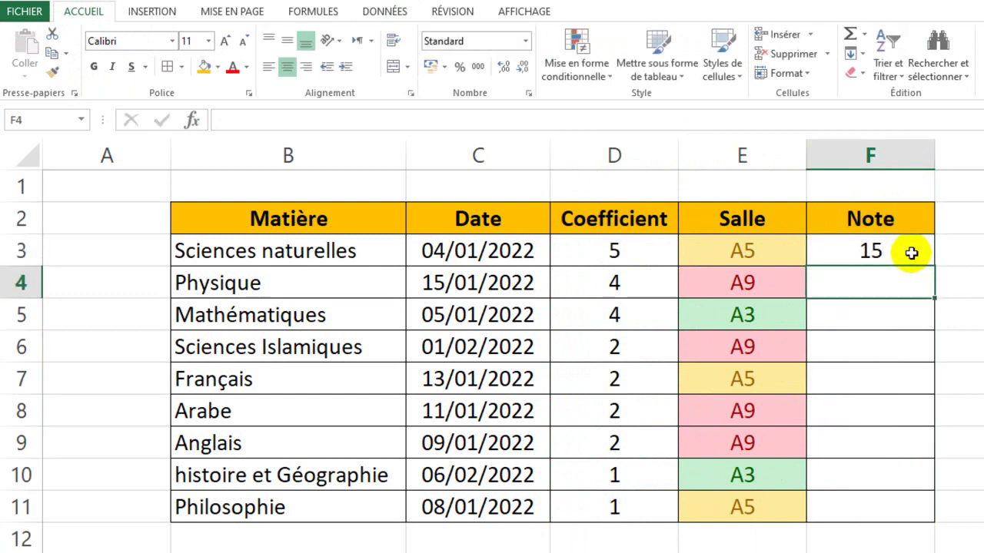
text(9)
key(Return)
text(11)
key(Return)
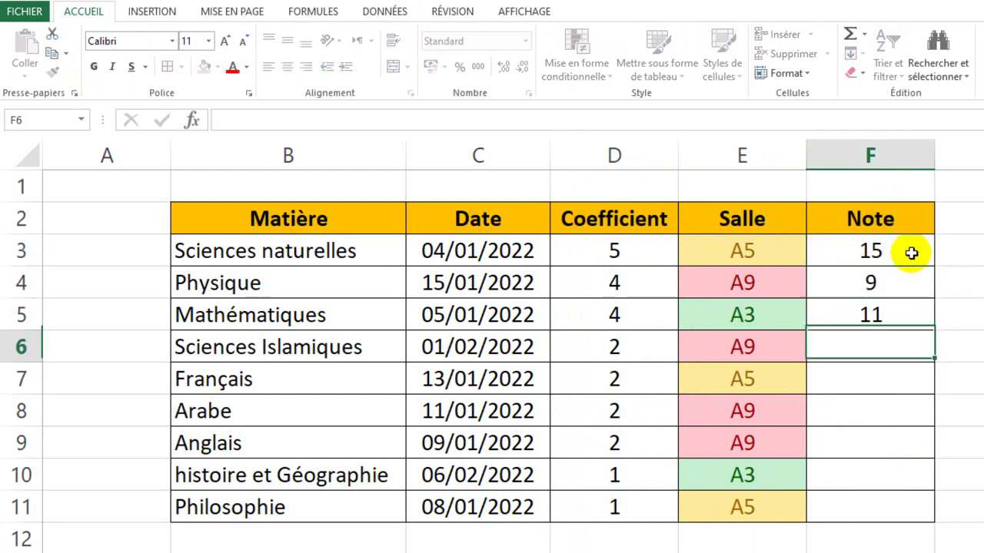
text(19)
key(Return)
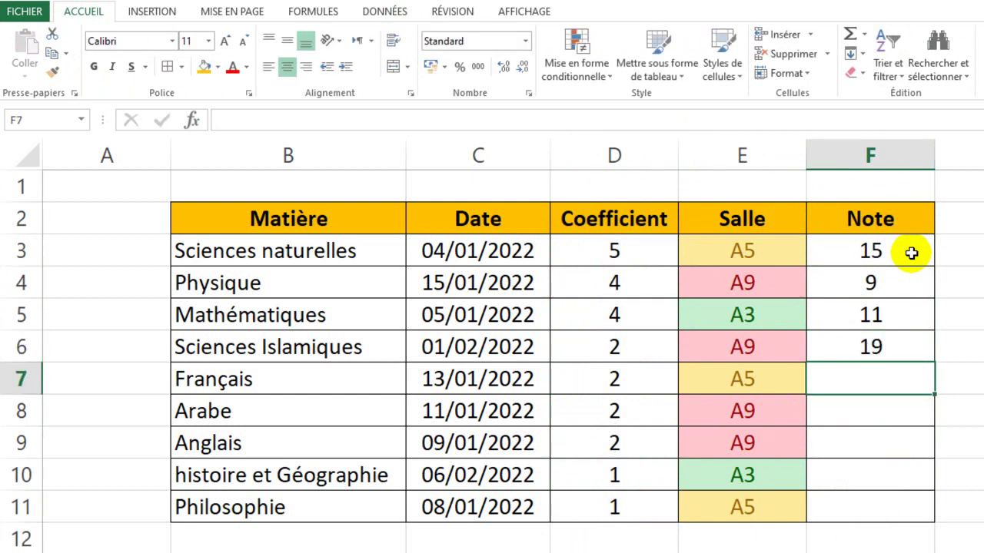
text(7)
key(Return)
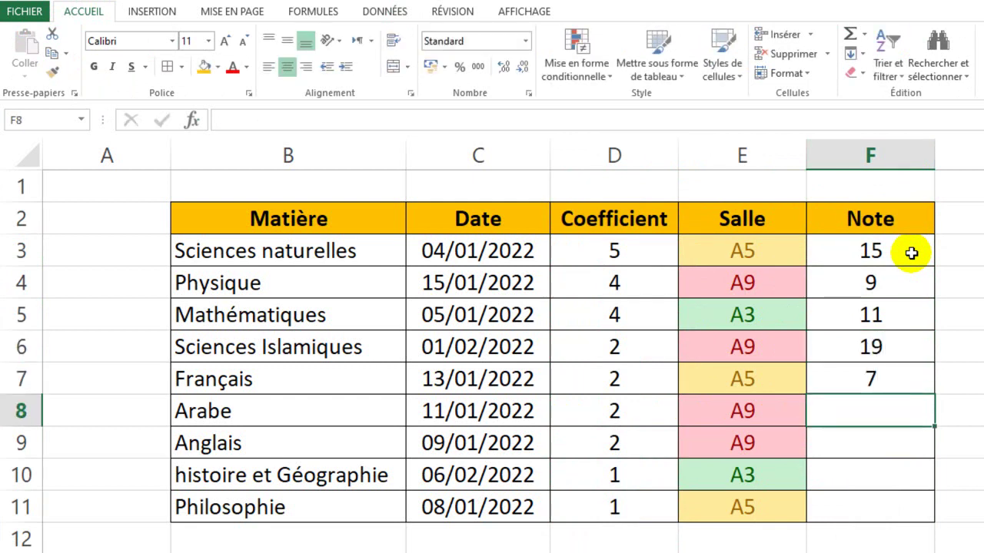
text(14)
key(Return)
text(1)
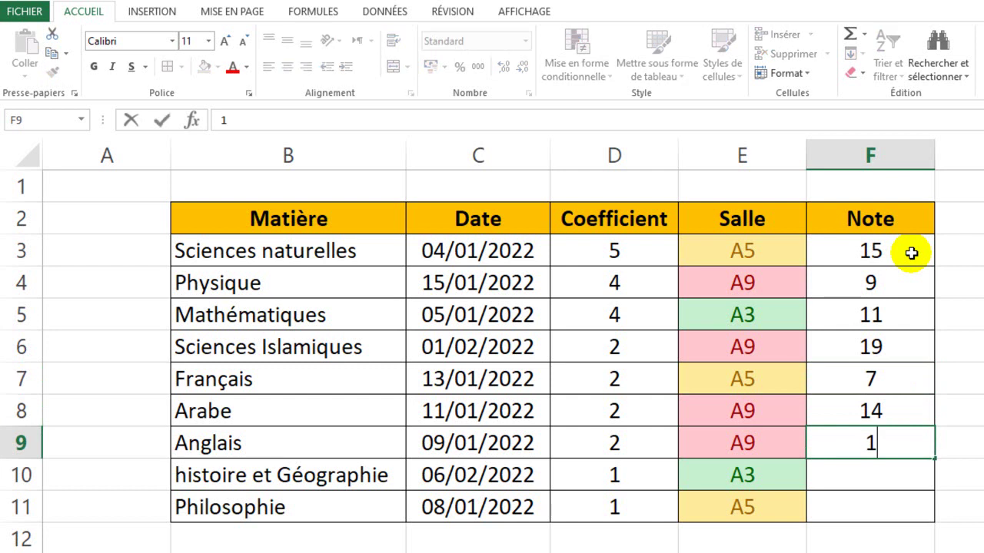
text(5)
key(Return)
text(12)
key(Return)
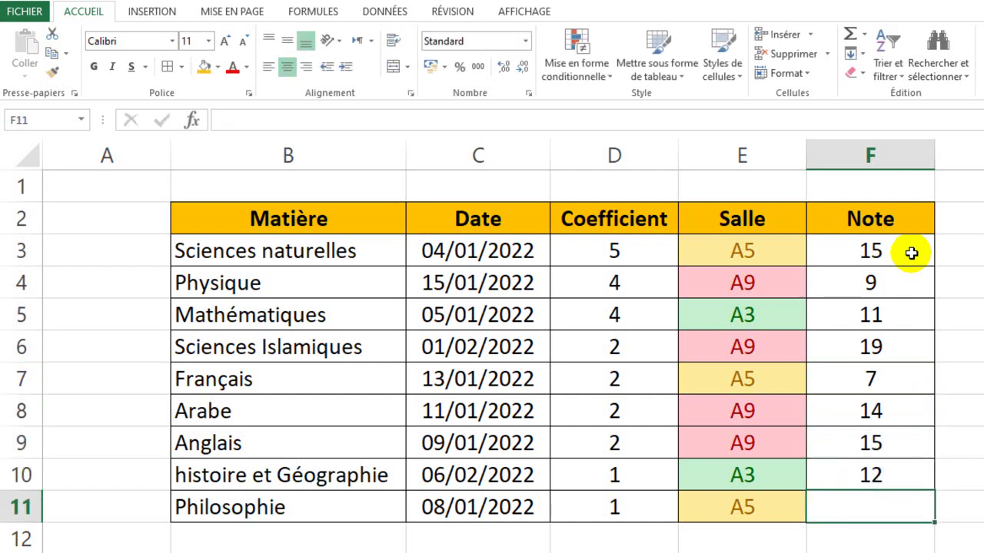
text(2)
key(Return)
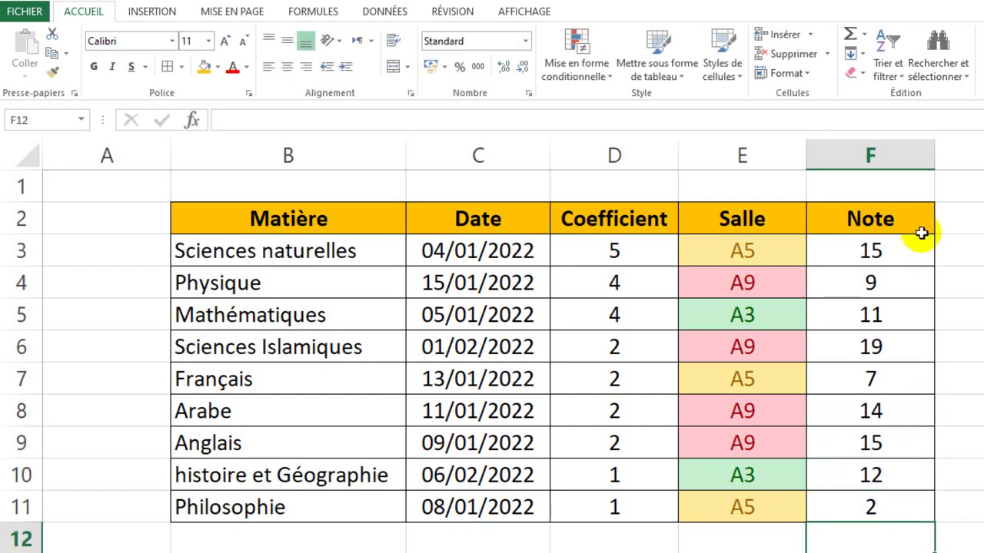
Format the grades in F3:F11 as numbers with two decimals.
click(865, 278)
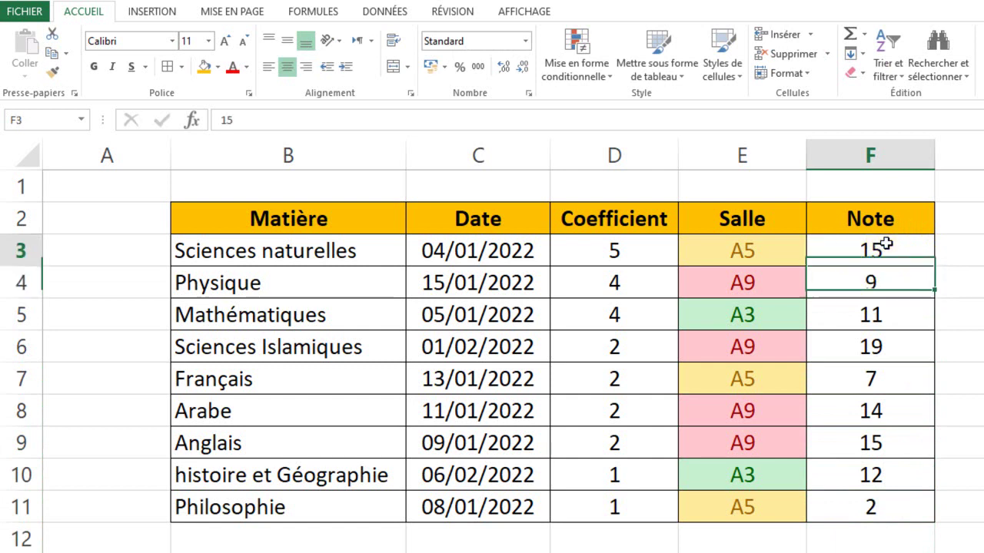
drag(867, 248, 884, 503)
key(ctrl+shift+1)
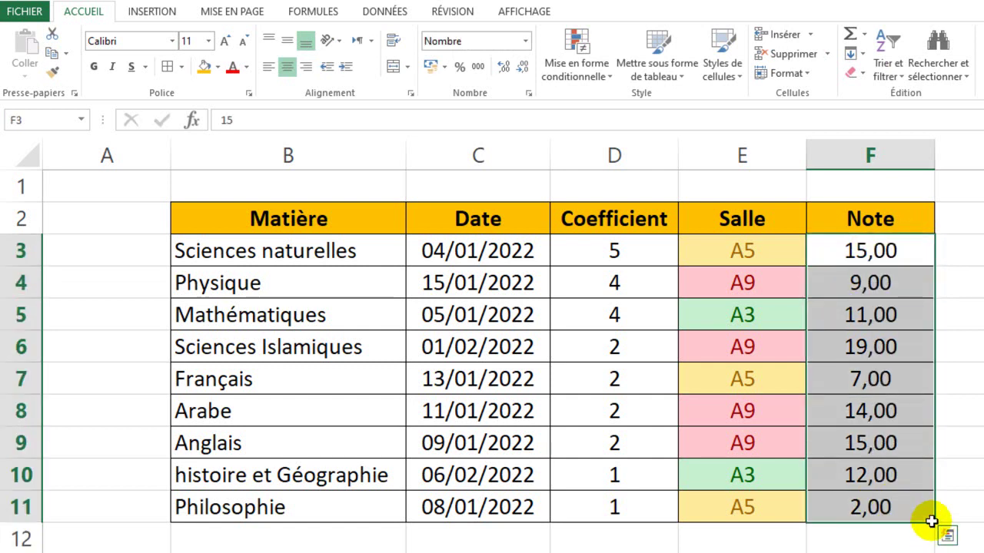
Sort the table by Note from lowest to highest via the Données tab.
click(903, 361)
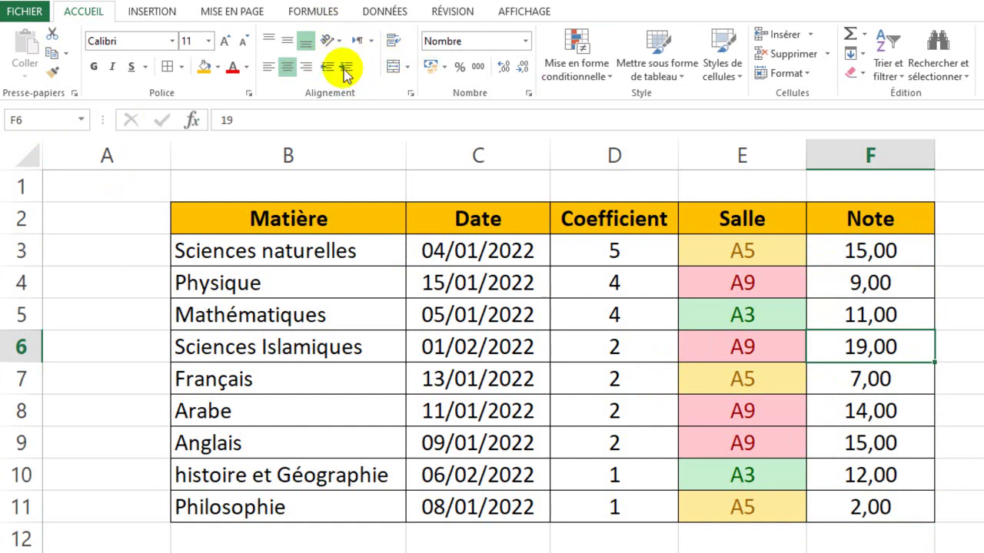
click(392, 13)
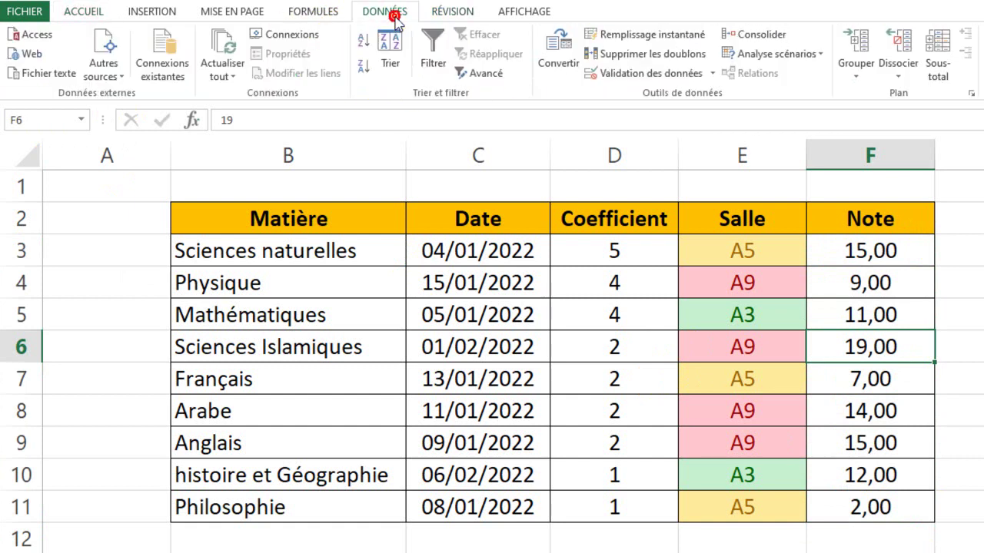
click(360, 46)
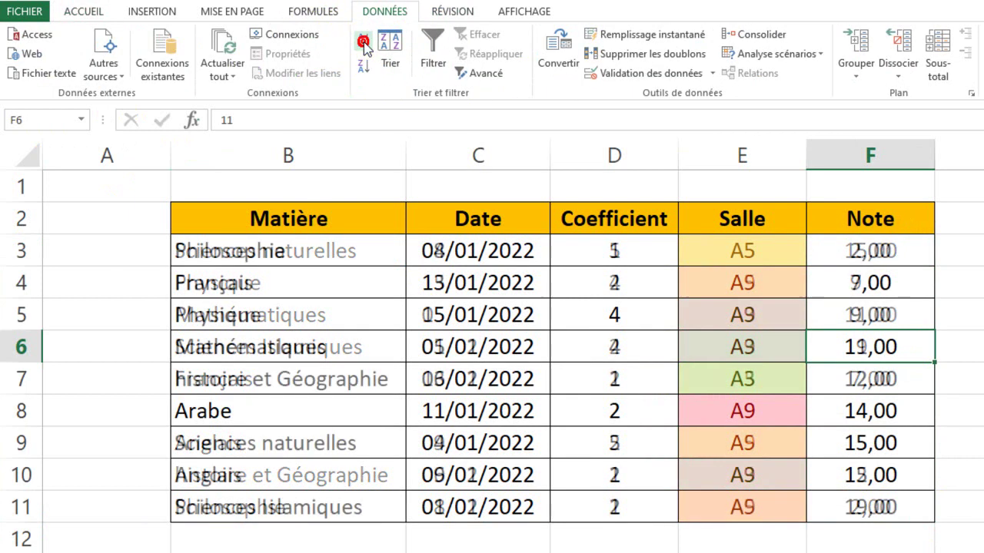
With a Note cell active, re-sort by Note from highest to lowest.
click(921, 255)
drag(915, 305, 898, 509)
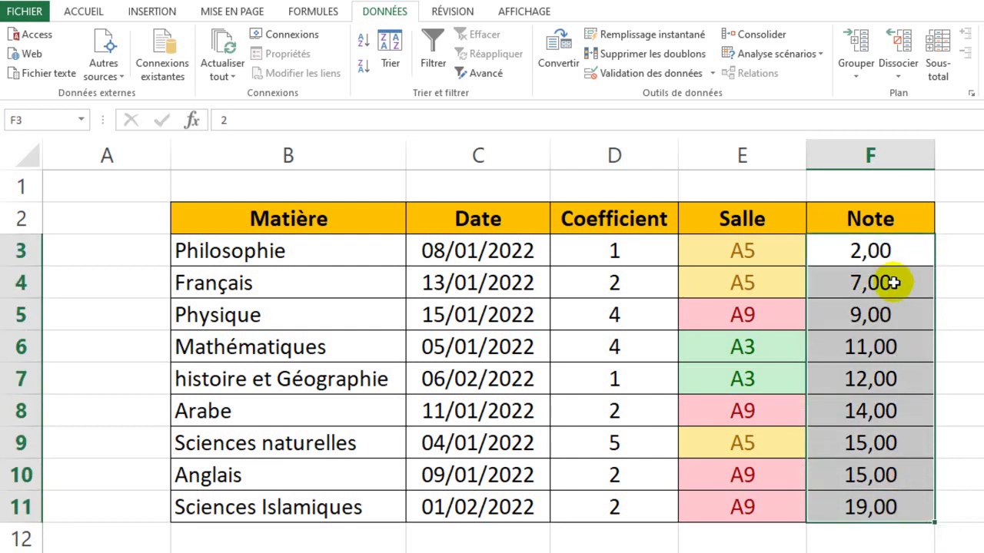
click(887, 465)
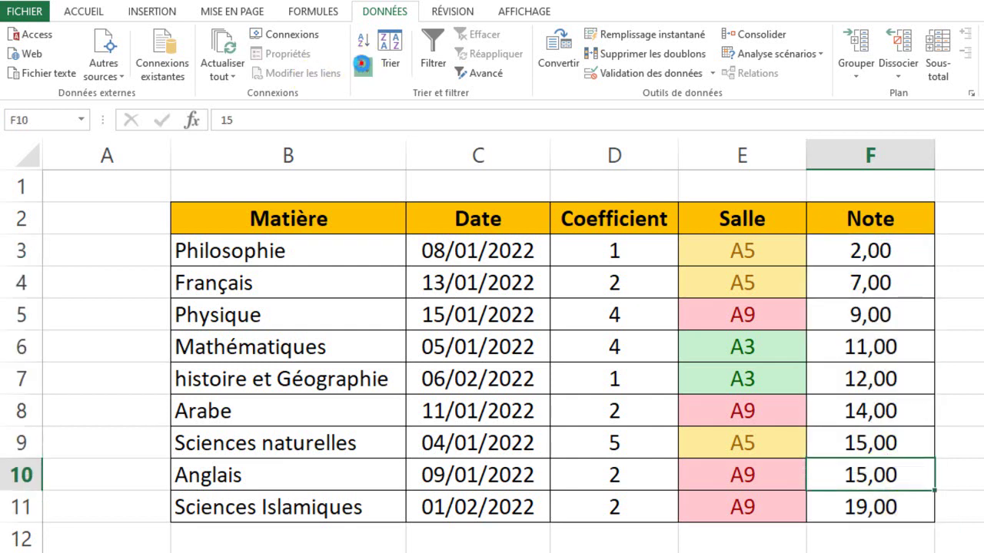
click(363, 68)
Inspect the sorted grades, including the 11,00 Mathématiques row and the 12,00 grade.
click(899, 415)
drag(905, 243, 894, 501)
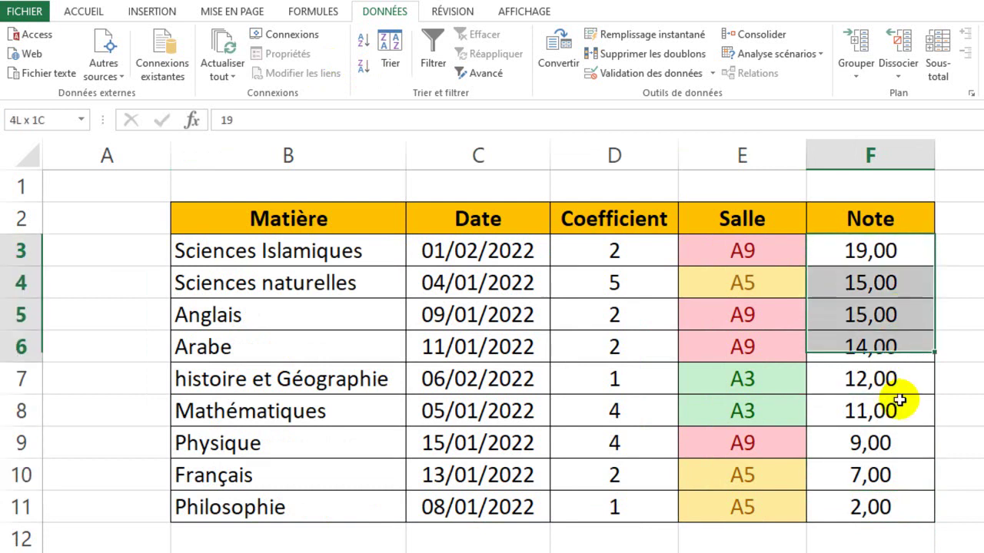
click(901, 424)
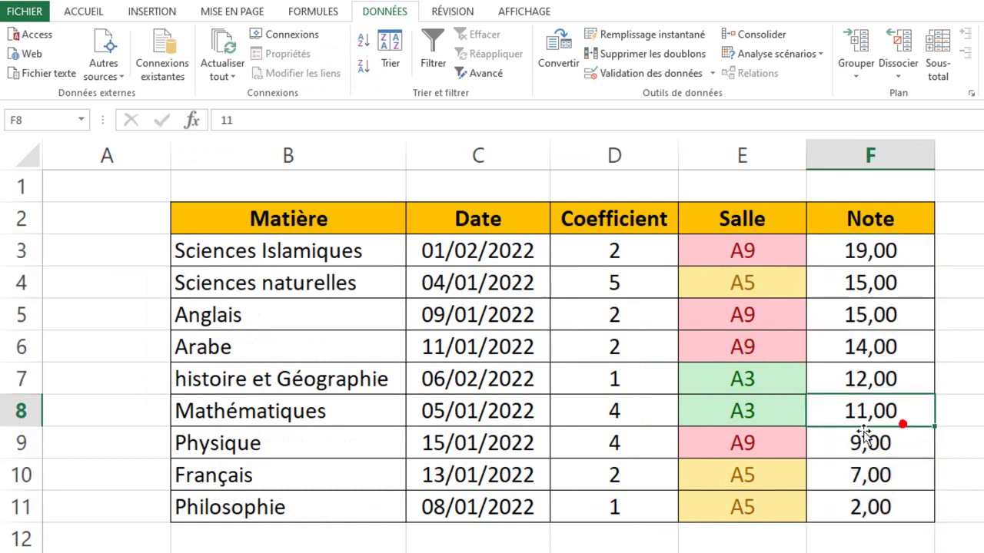
drag(908, 415, 235, 395)
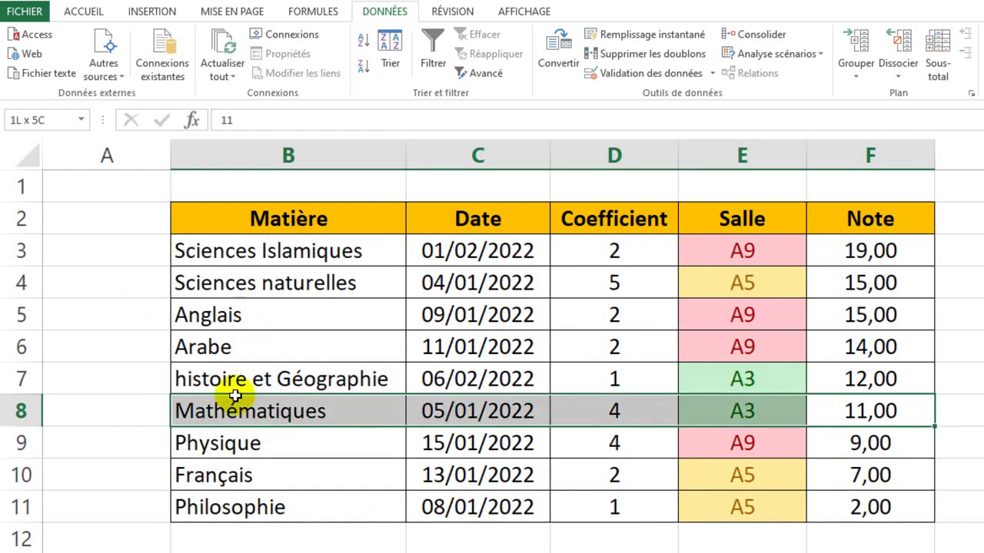
click(844, 419)
click(857, 385)
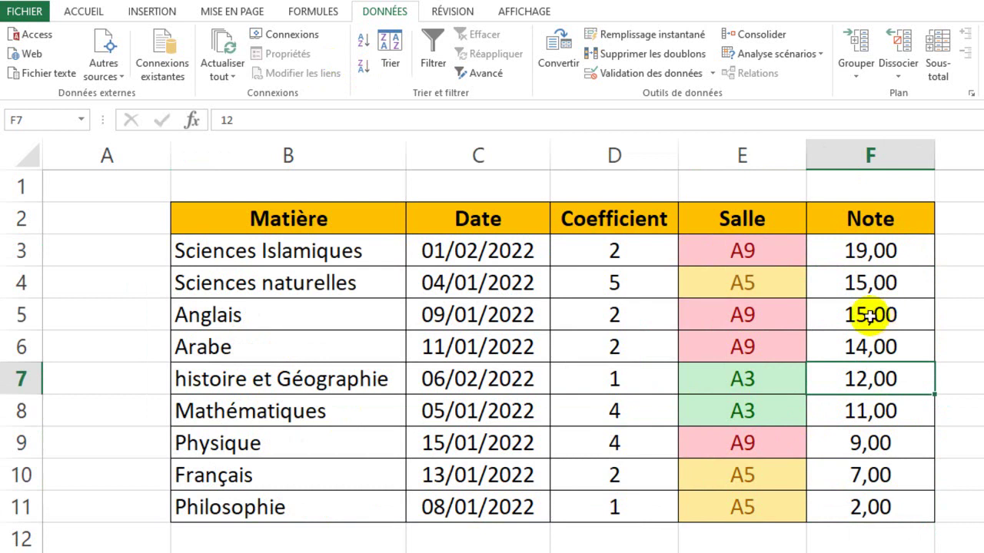
key(Up)
key(Left)
key(Left)
key(Left)
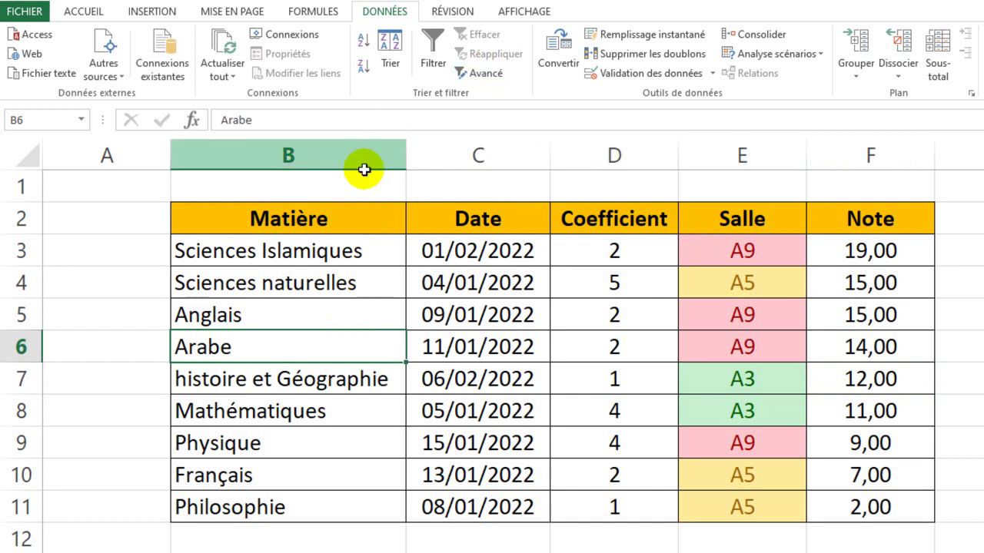
Turn on header filters and sort Matière A to Z from its filter arrow.
click(346, 219)
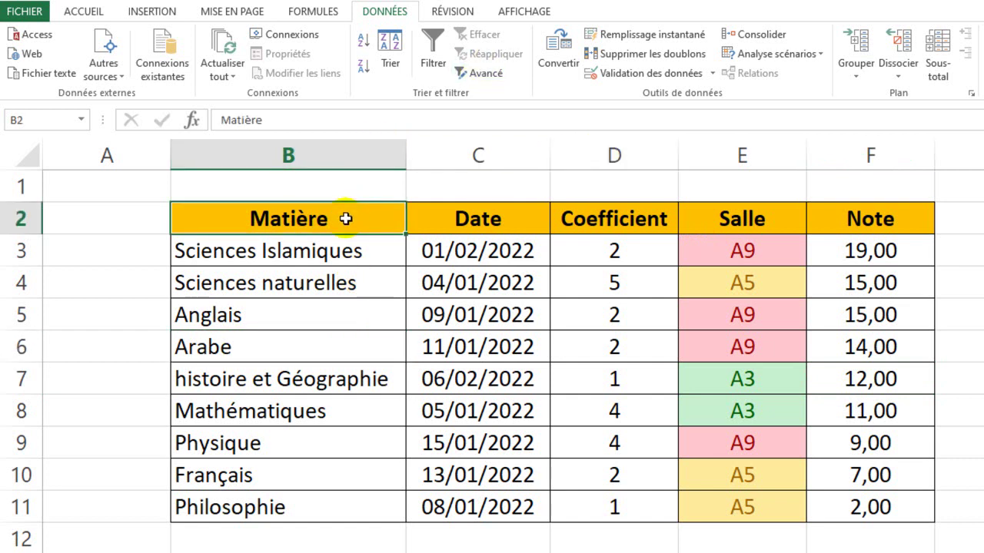
click(441, 67)
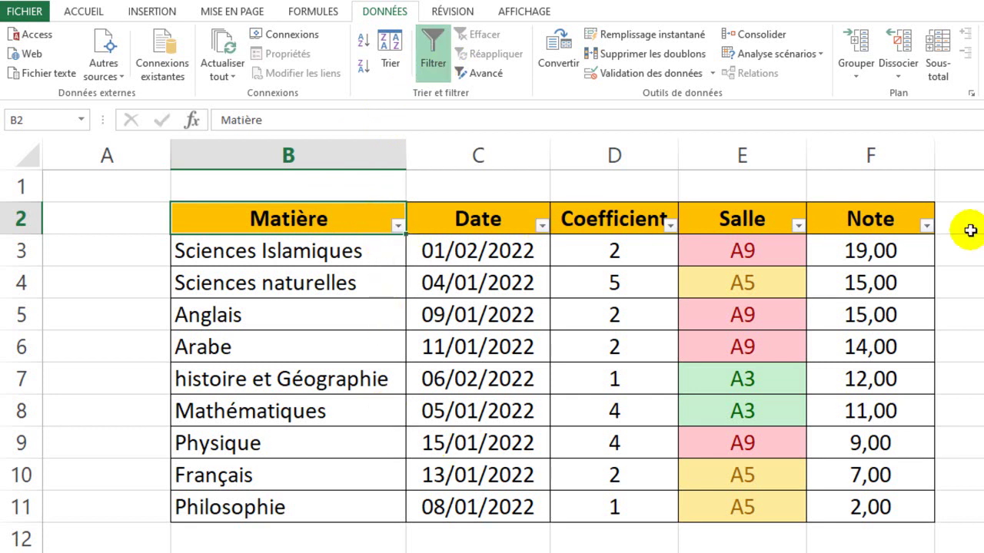
click(398, 227)
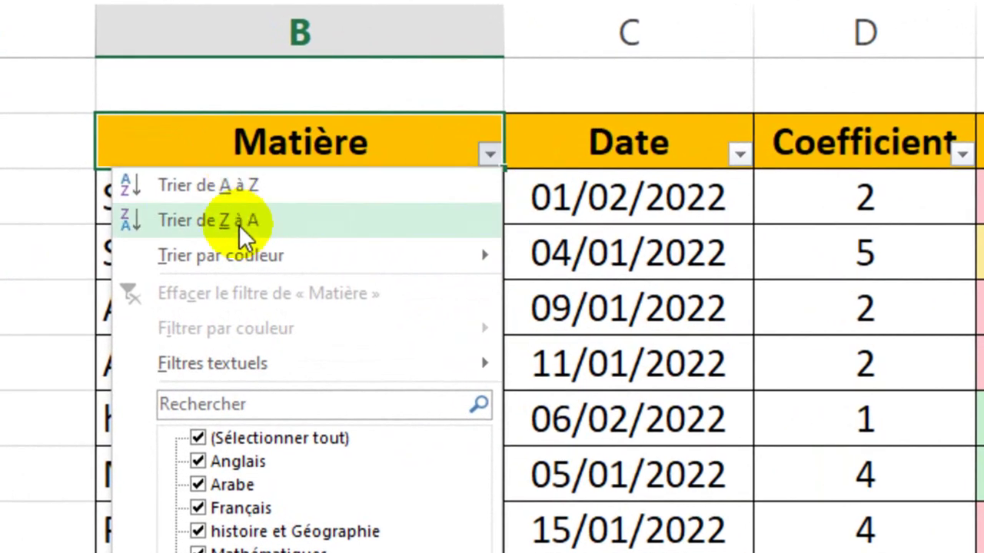
click(282, 191)
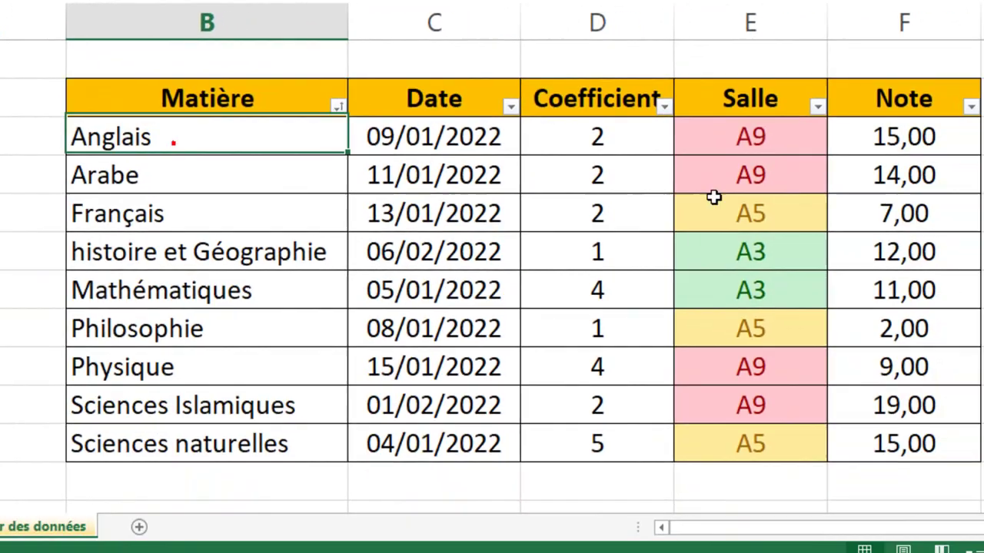
Re-sort Matière Z to A from its filter arrow.
drag(169, 138, 903, 431)
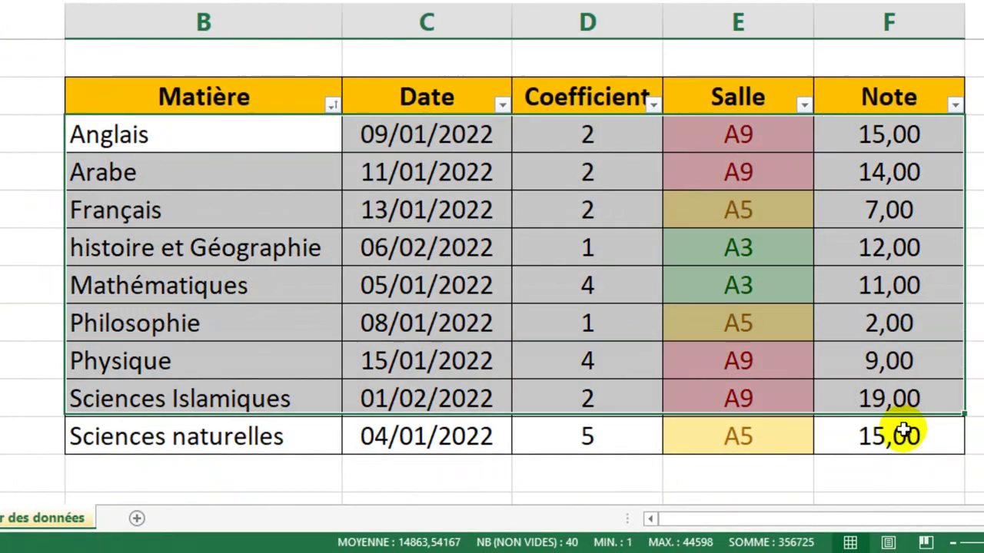
click(325, 193)
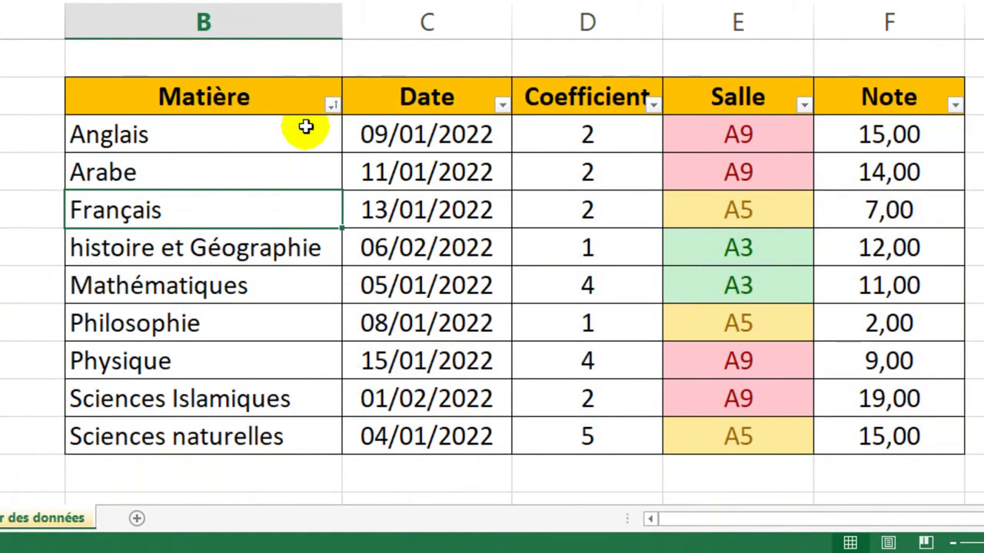
click(331, 105)
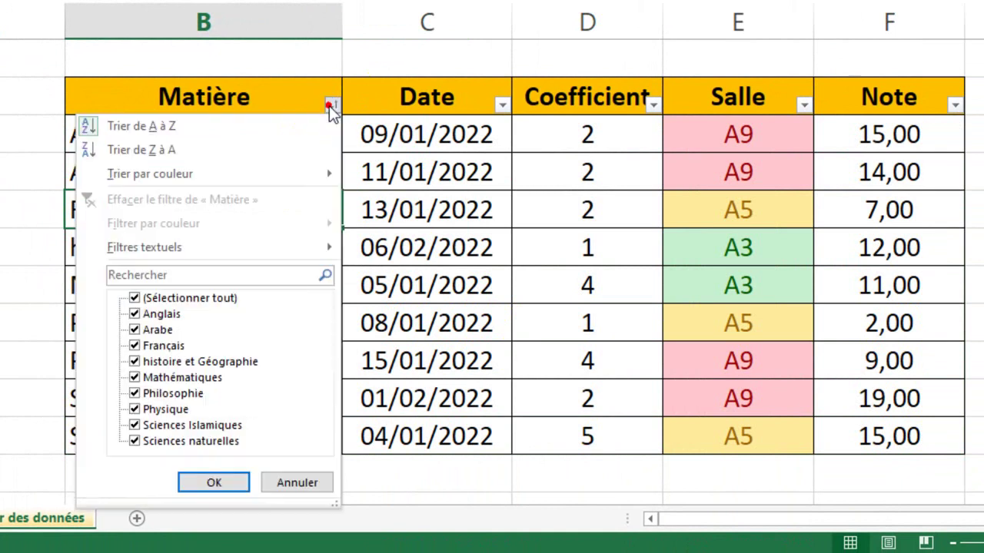
click(286, 150)
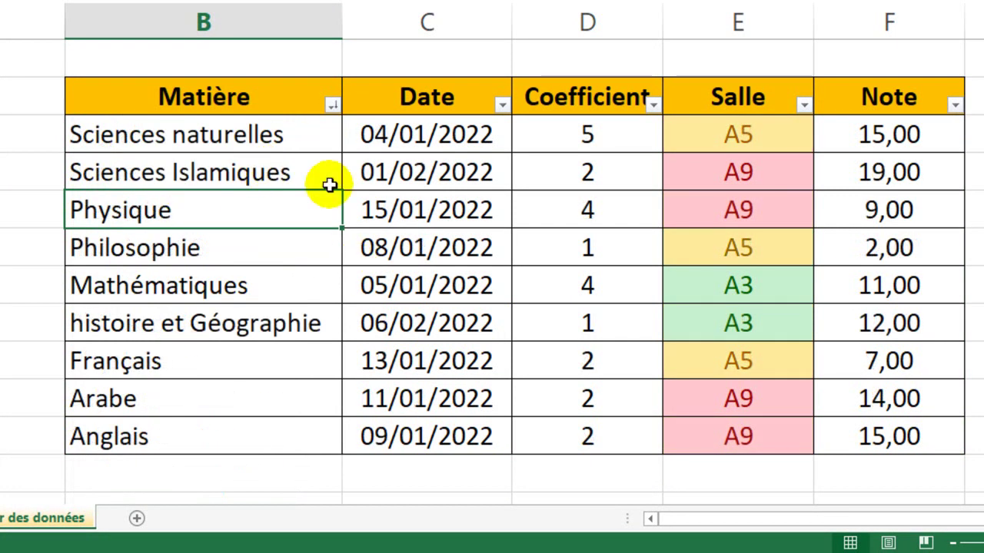
Sort the table by Date, oldest first.
click(503, 107)
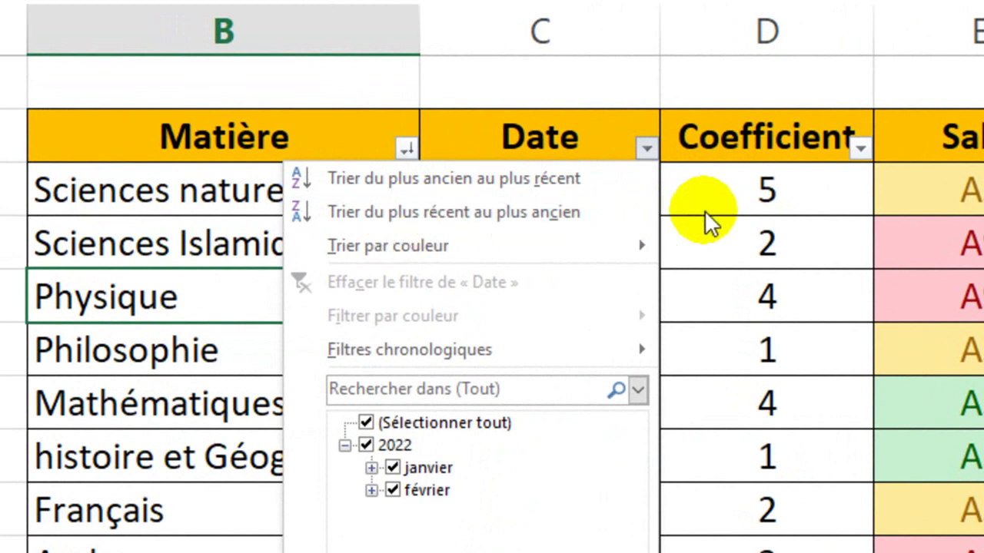
click(766, 209)
click(646, 148)
click(598, 189)
Sort Coefficient from largest to smallest, leaving the Note filter menu unused.
click(587, 141)
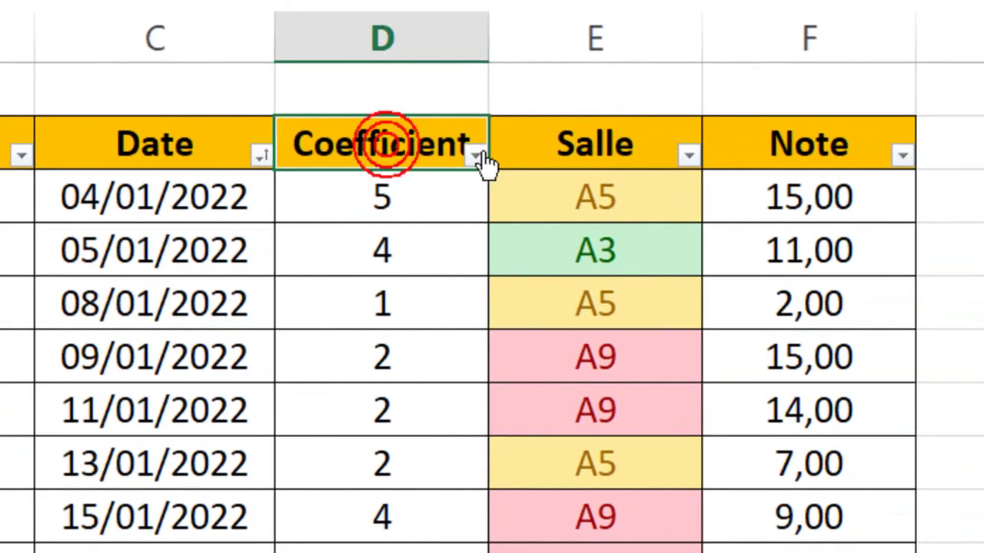
click(737, 151)
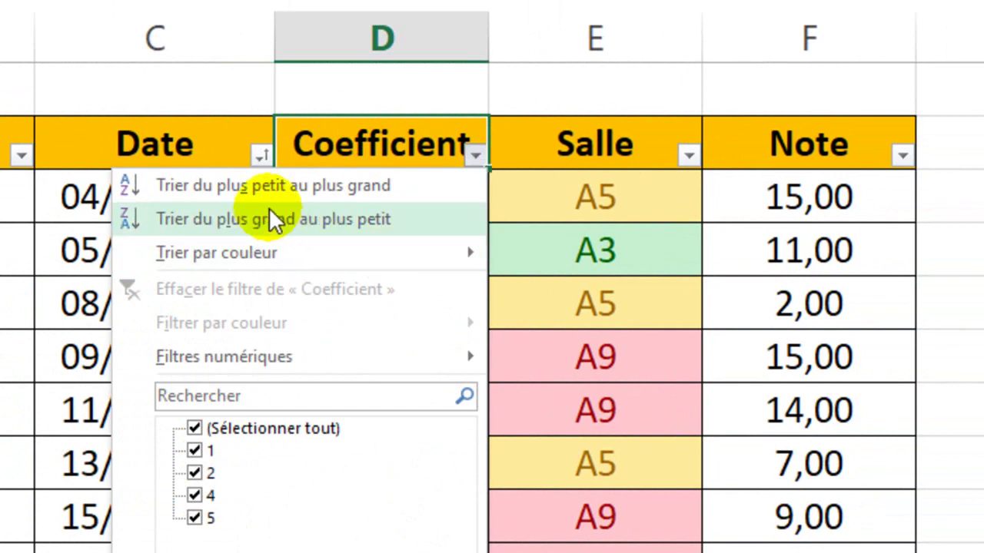
click(299, 237)
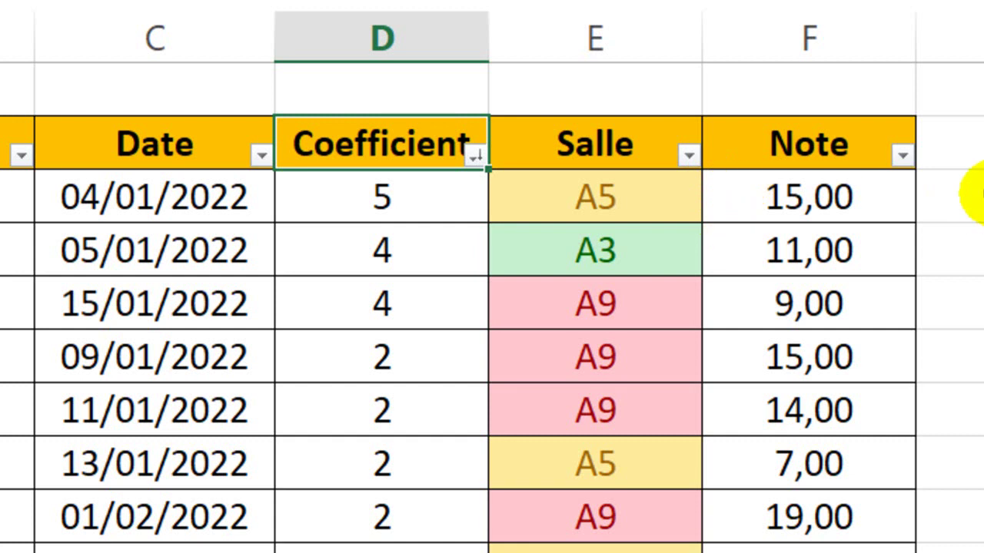
click(903, 156)
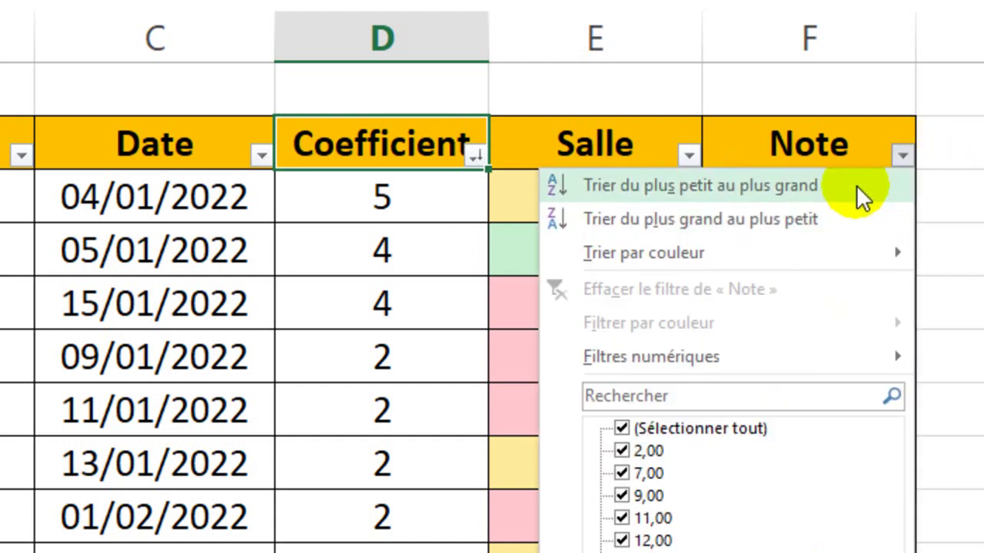
click(973, 190)
click(697, 163)
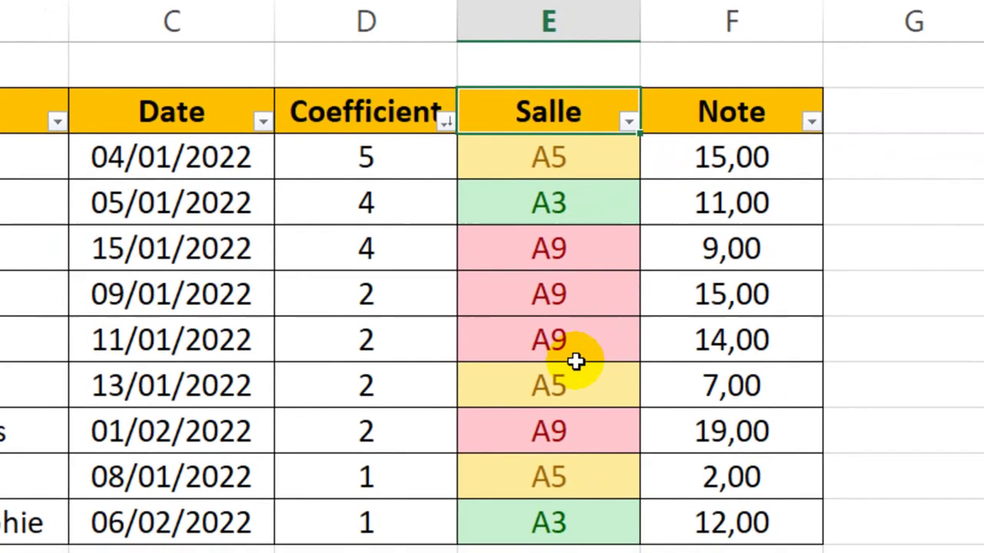
Filter Salle to the green A3 rows, then clear that colour filter.
click(627, 121)
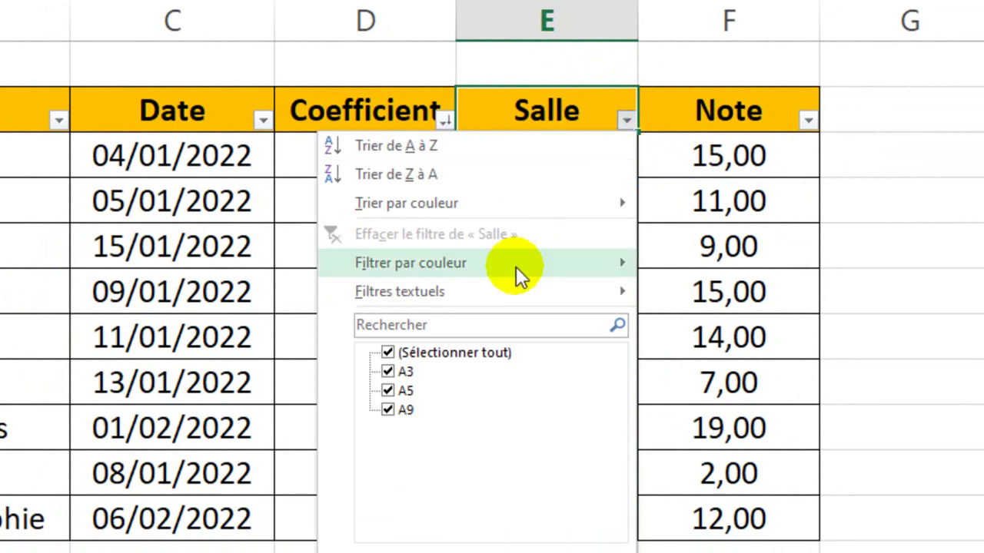
mouse_move(411, 263)
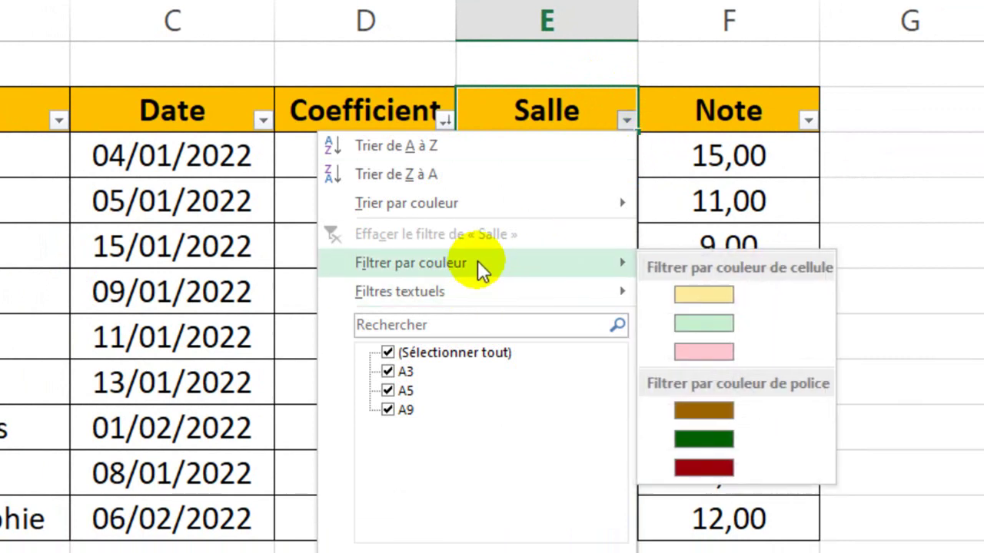
click(481, 265)
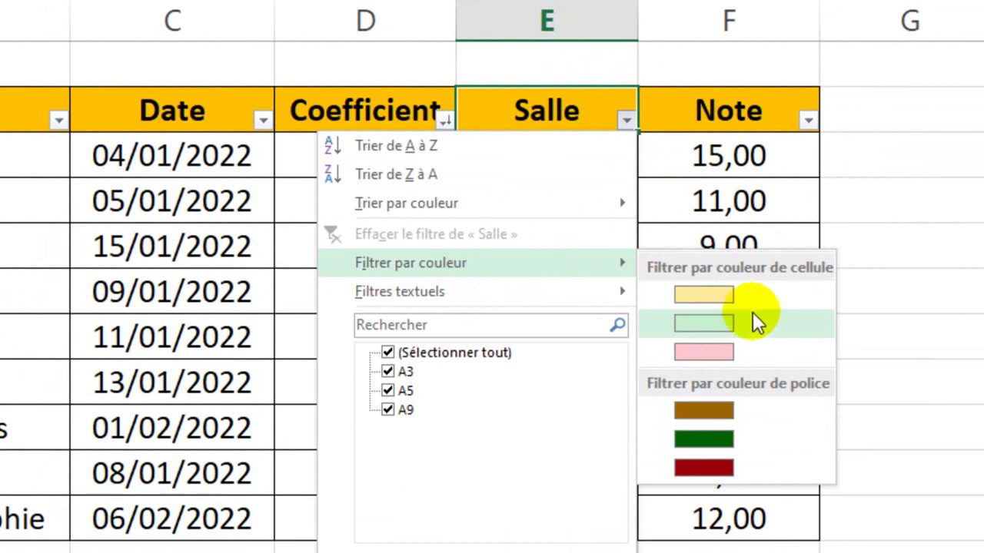
click(722, 322)
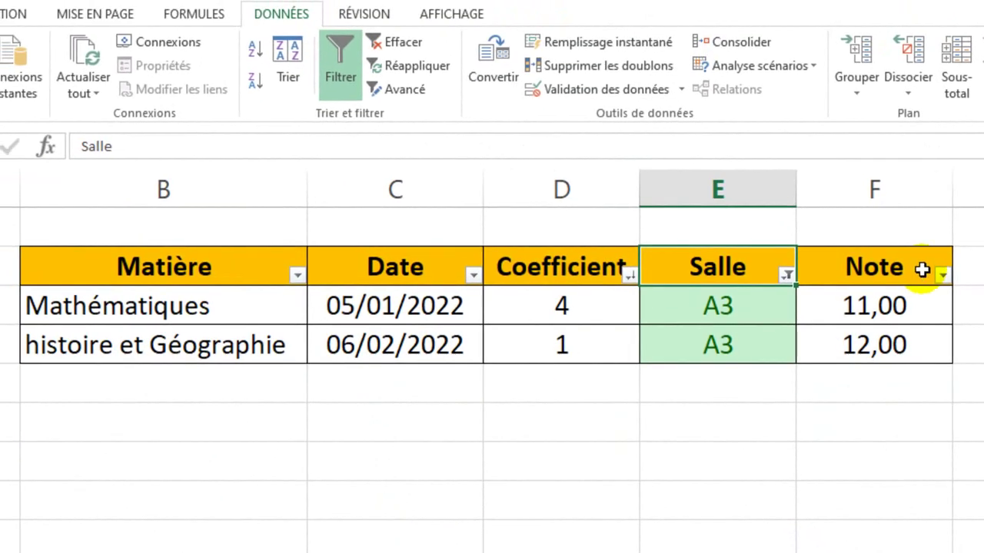
drag(922, 269, 187, 346)
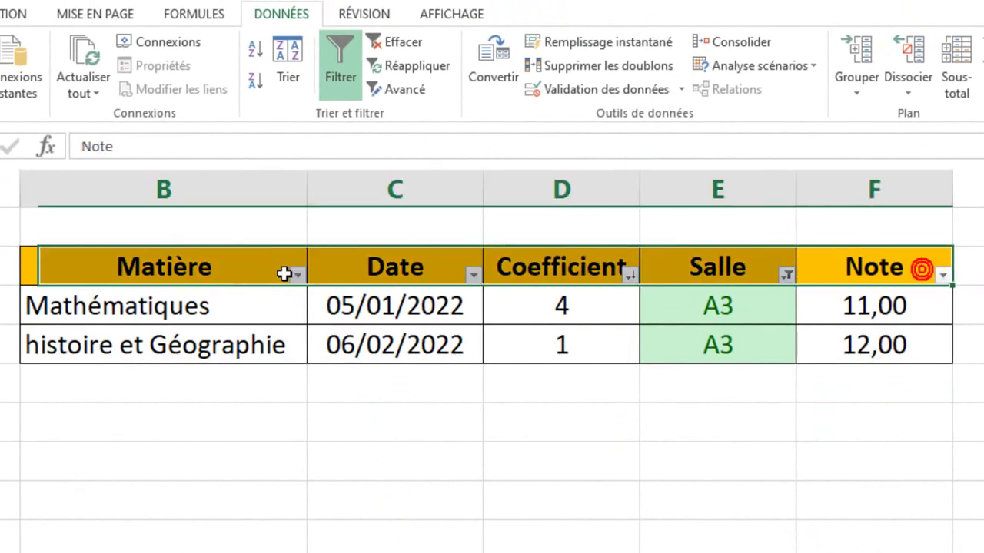
click(789, 277)
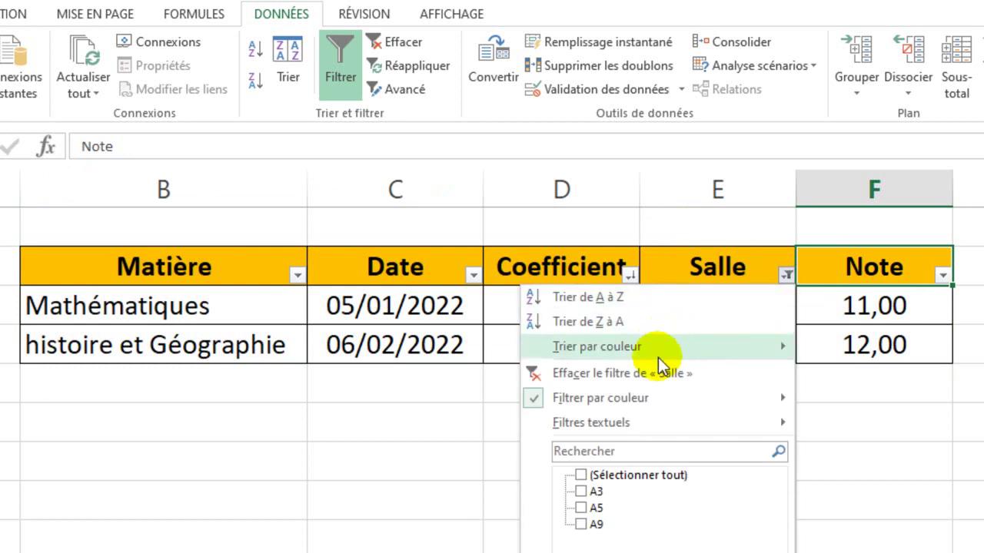
click(649, 373)
click(749, 269)
Sort Salle by cell colour, first green on top, then yellow on top.
click(789, 226)
mouse_move(604, 219)
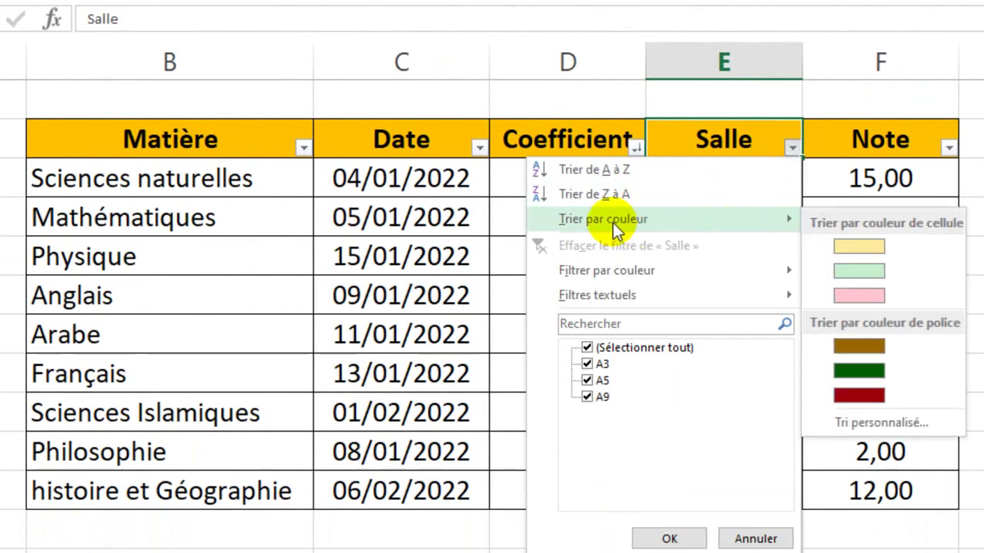
click(891, 257)
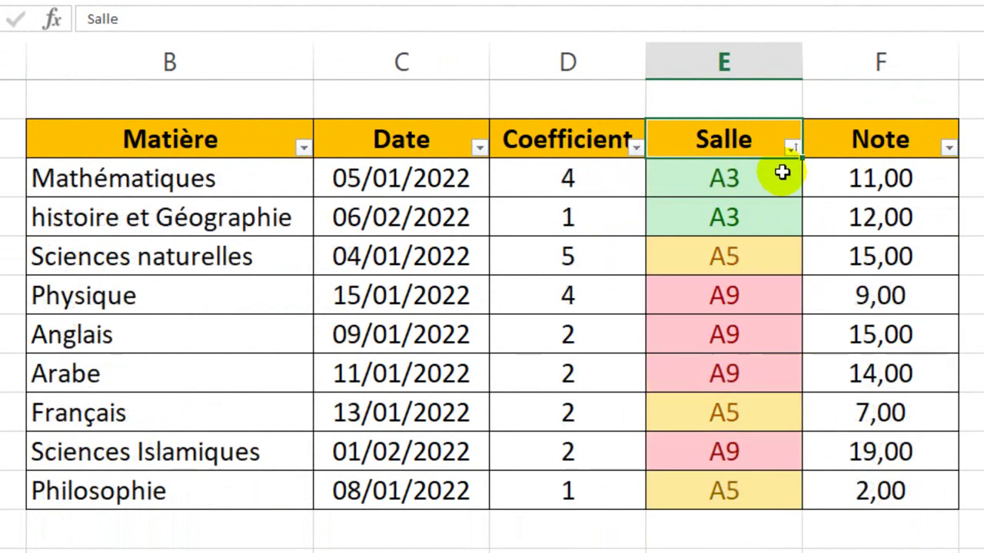
click(792, 147)
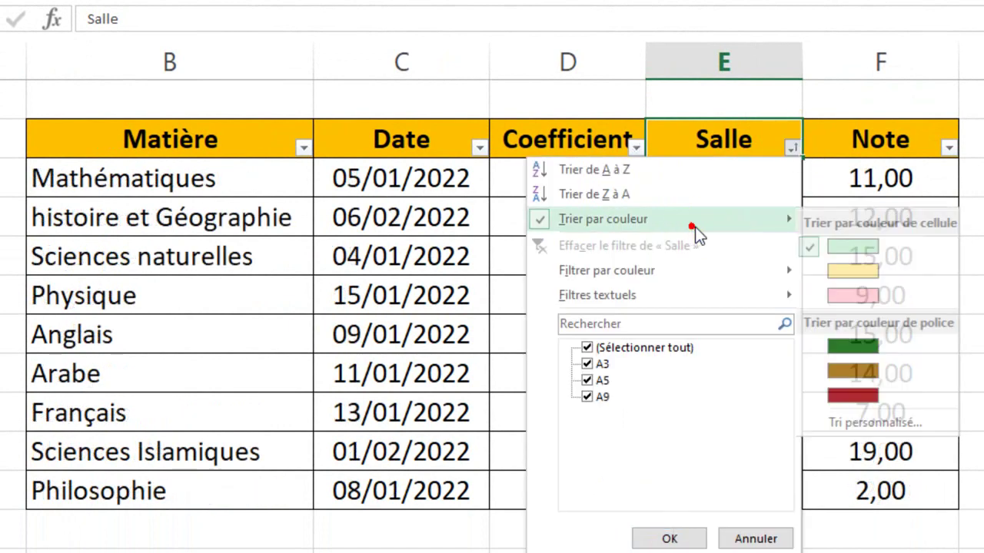
click(876, 273)
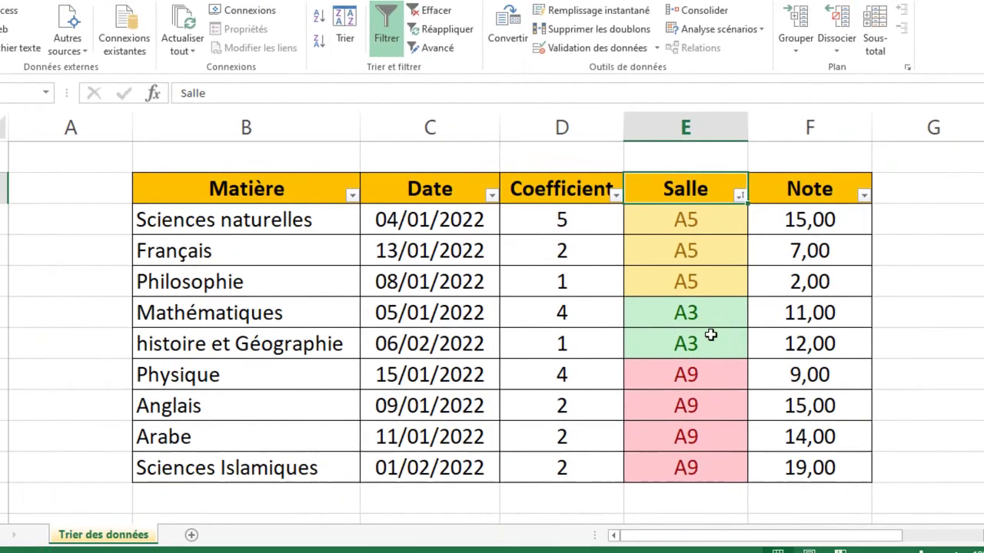
click(677, 433)
click(566, 280)
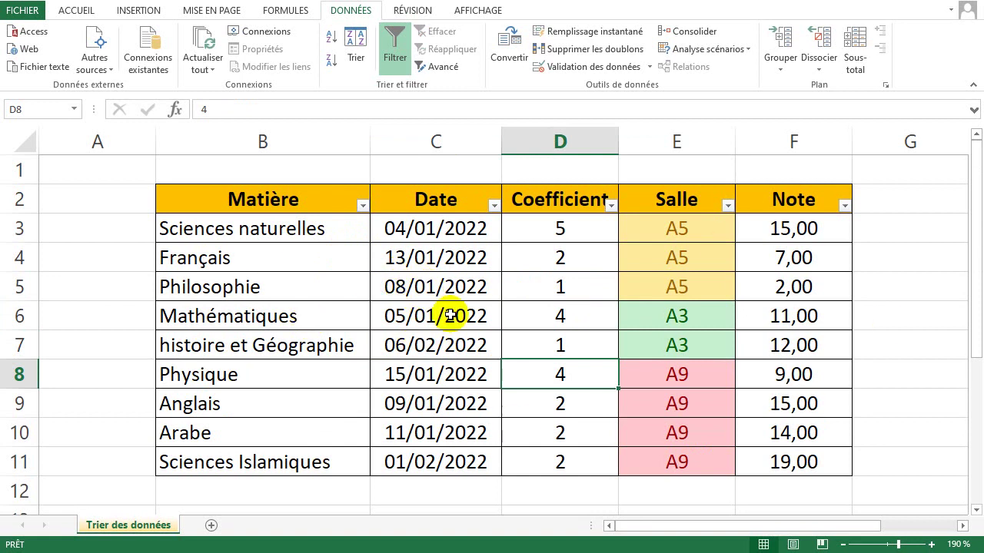
With a subject cell in the table selected, open the custom Tri sort dialog.
click(419, 290)
click(273, 308)
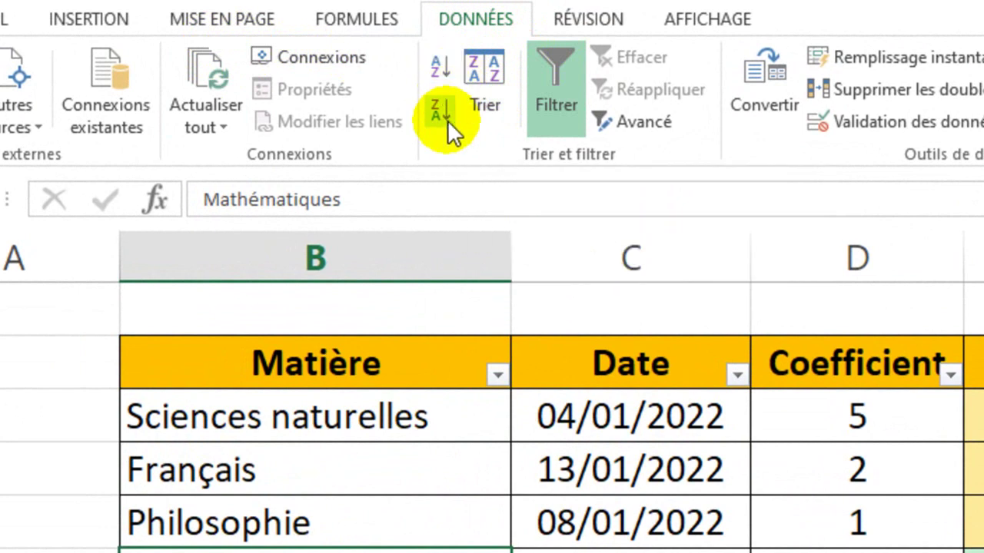
click(490, 80)
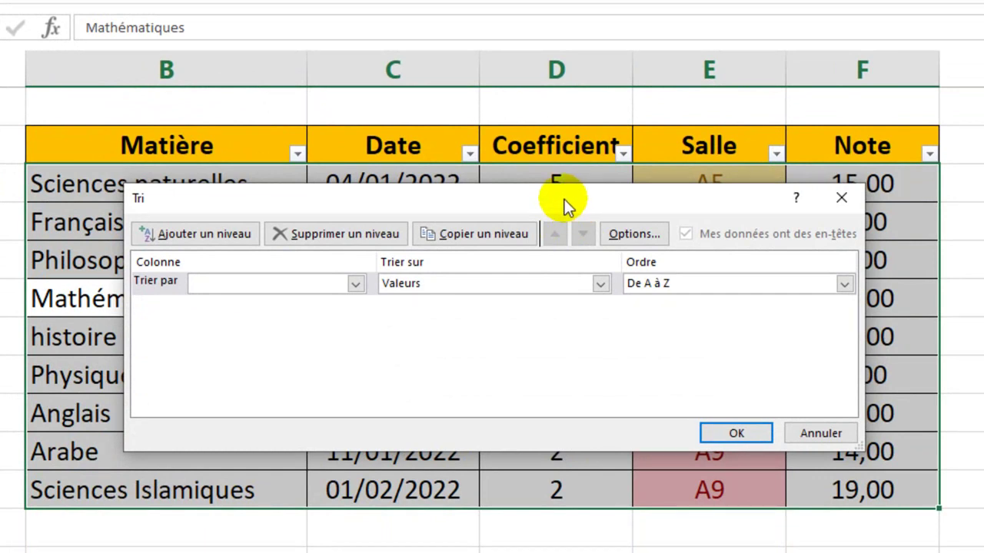
drag(581, 199, 556, 210)
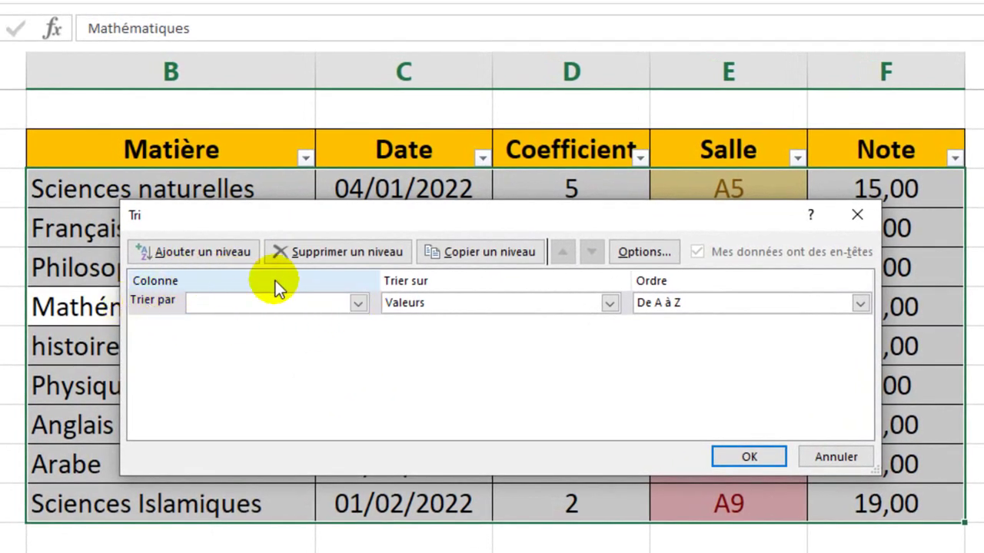
Sort by Matière on cell values, order De A à Z, and apply.
click(357, 308)
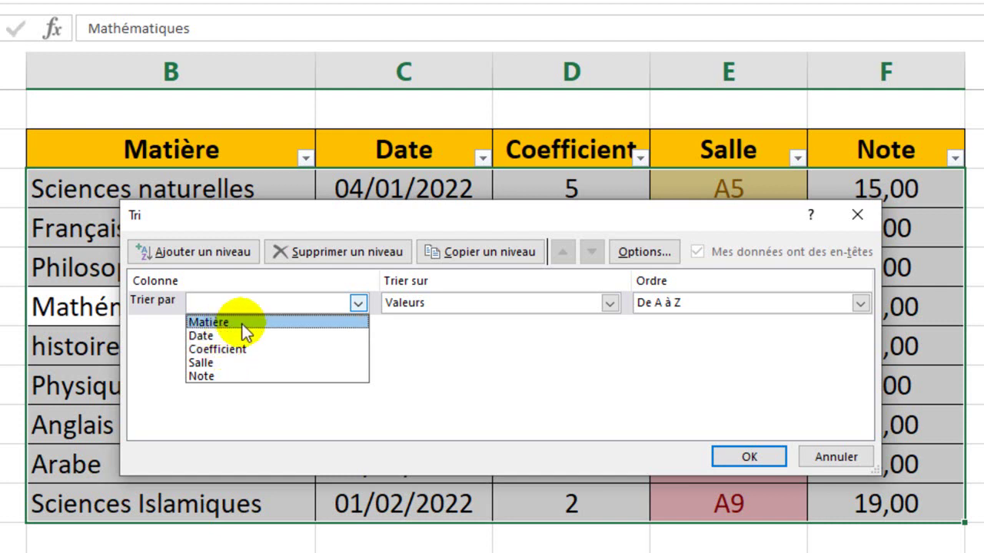
click(241, 323)
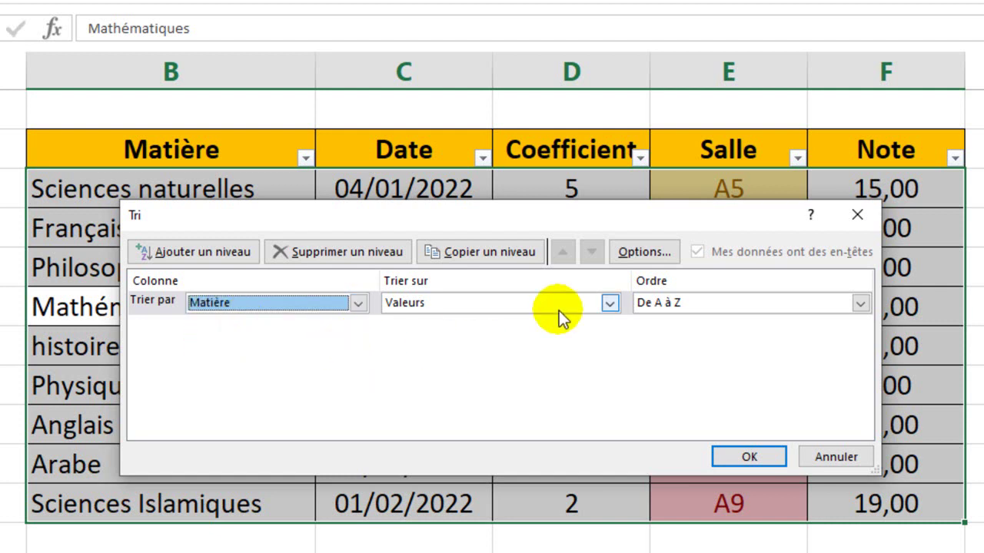
click(476, 293)
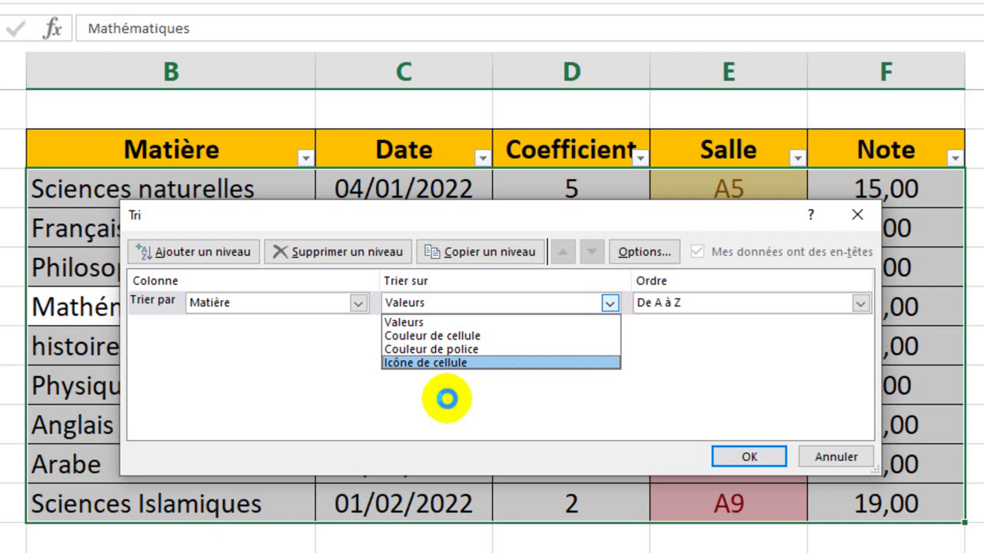
click(425, 322)
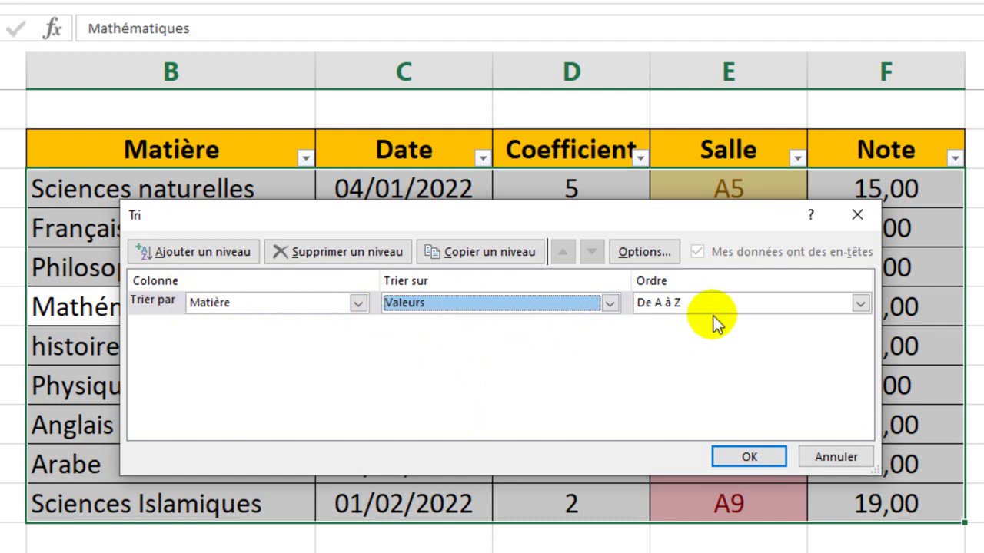
click(770, 301)
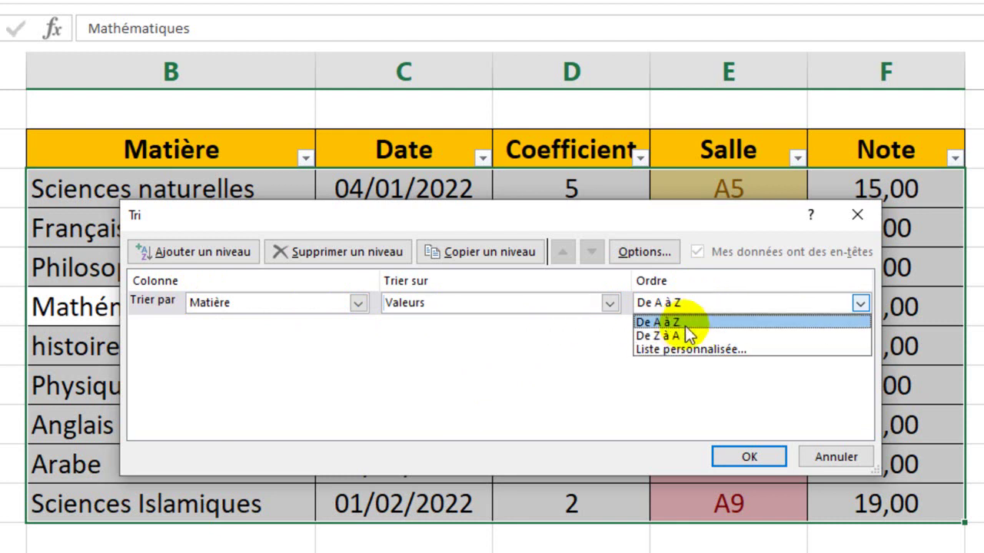
click(685, 328)
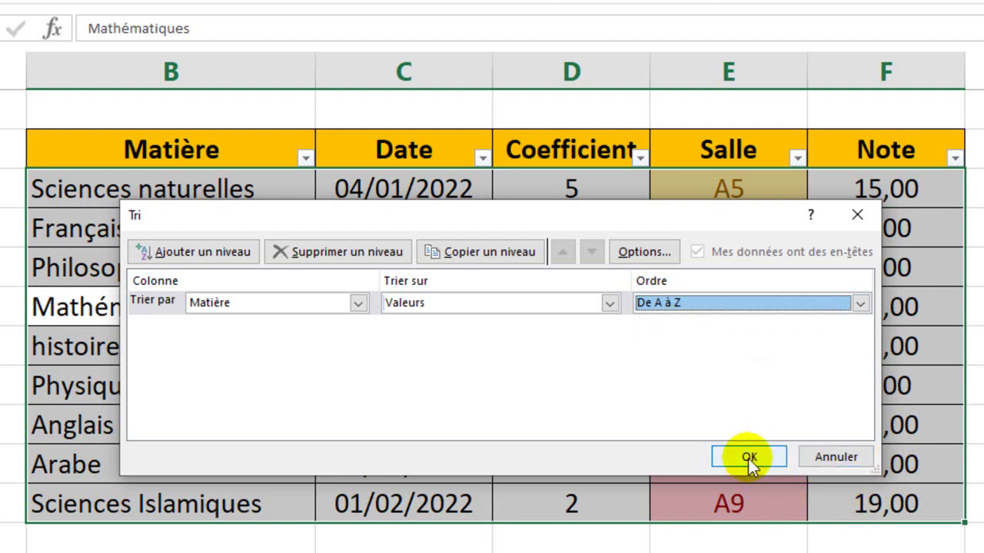
click(748, 459)
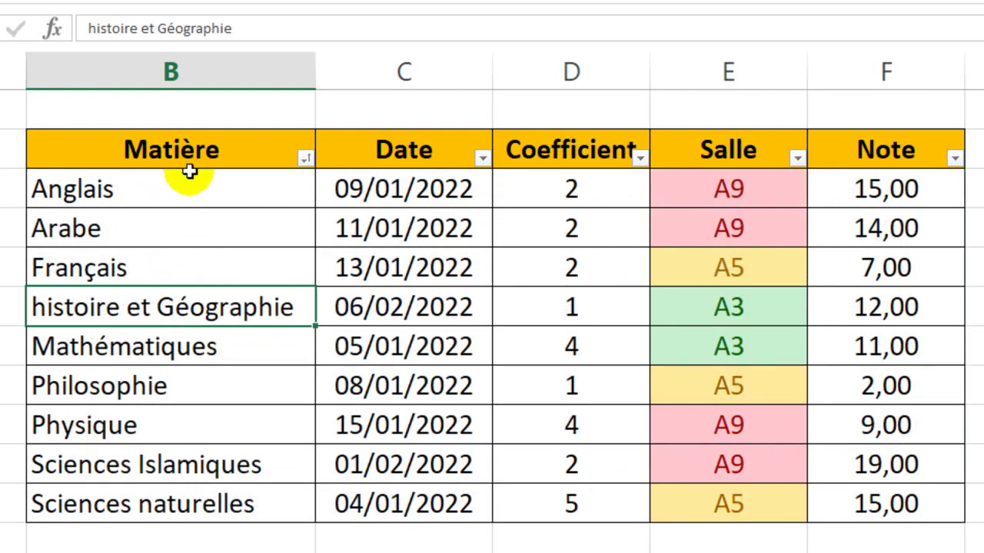
Select a cell inside the exam table and open the Tri dialog from Données.
drag(189, 172, 158, 475)
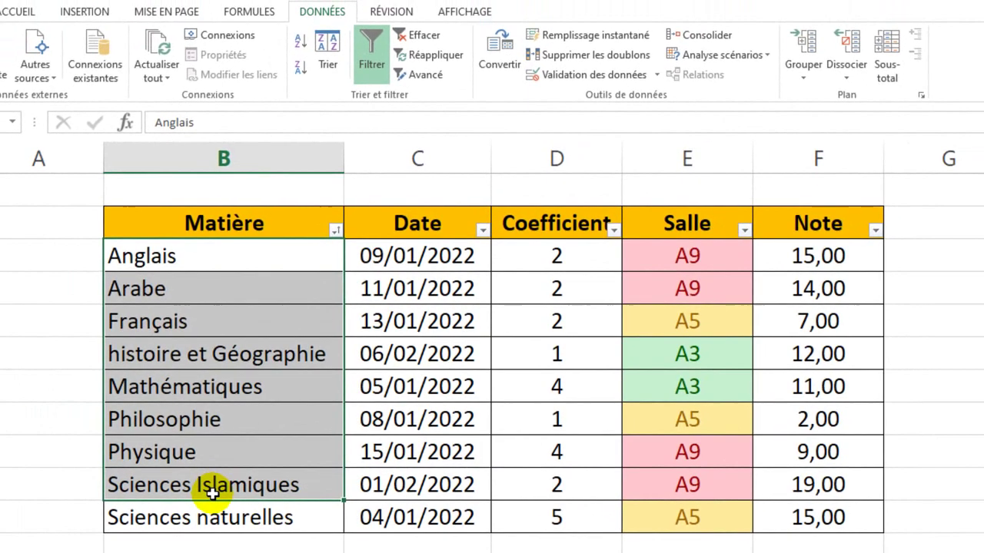
click(259, 359)
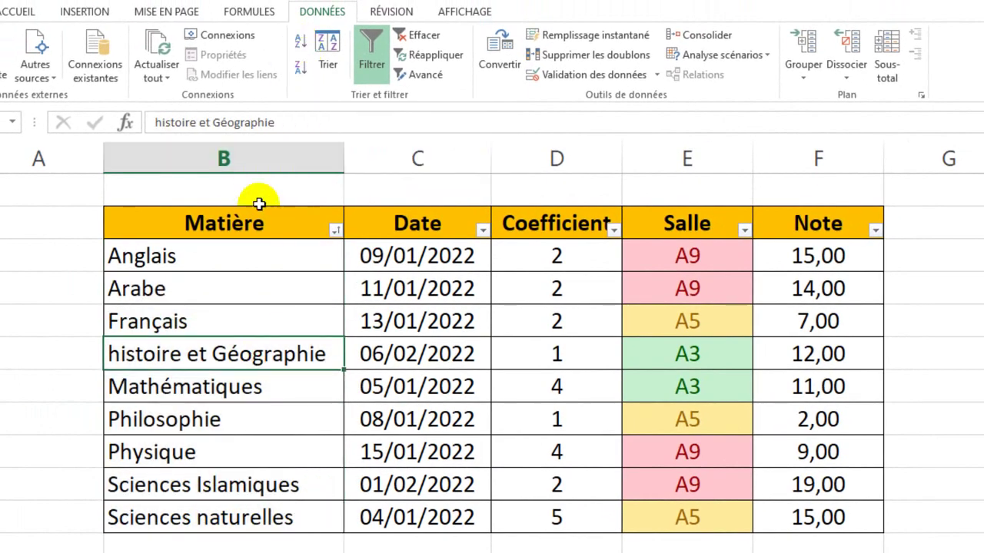
click(323, 46)
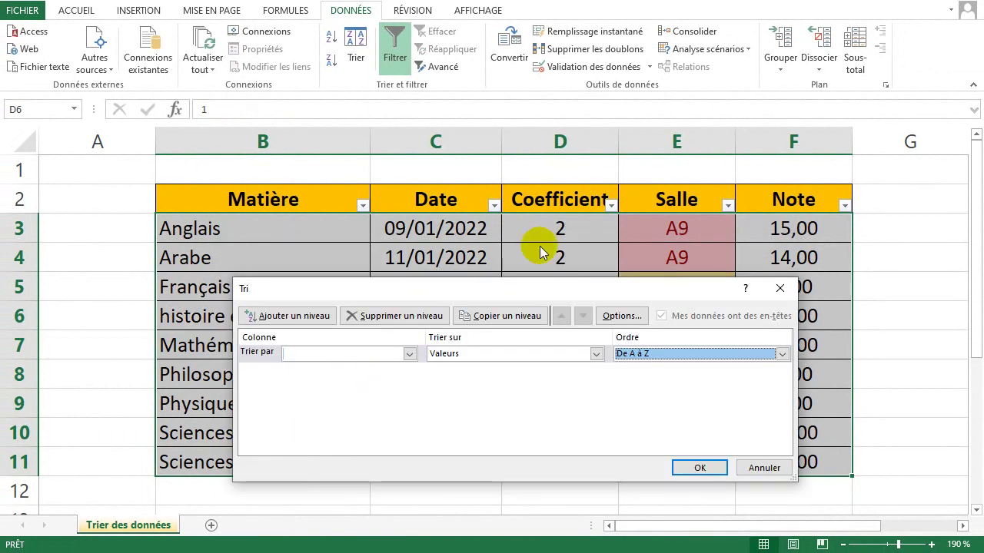
Set the first sort level to Coefficient, smallest to largest.
drag(614, 298, 628, 501)
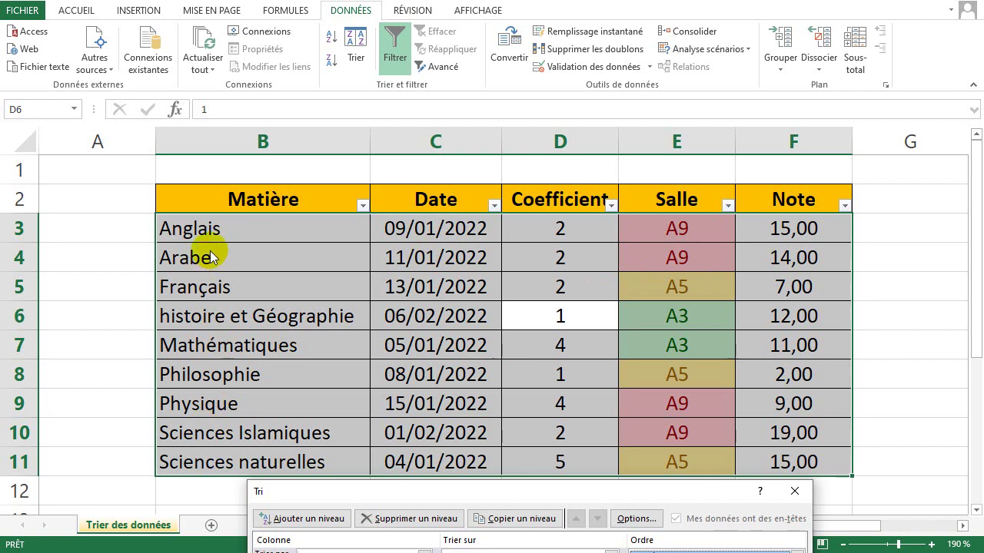
drag(529, 500, 495, 240)
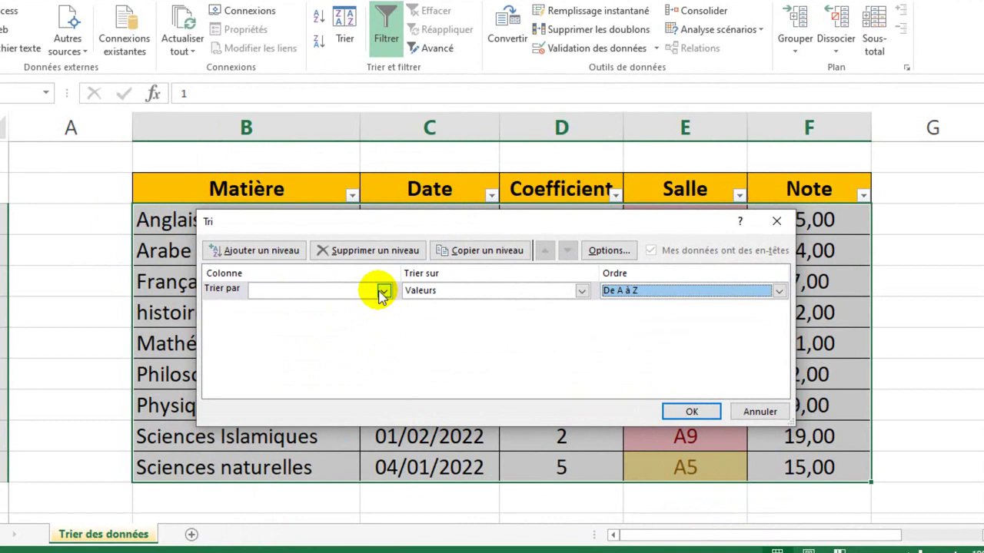
click(391, 295)
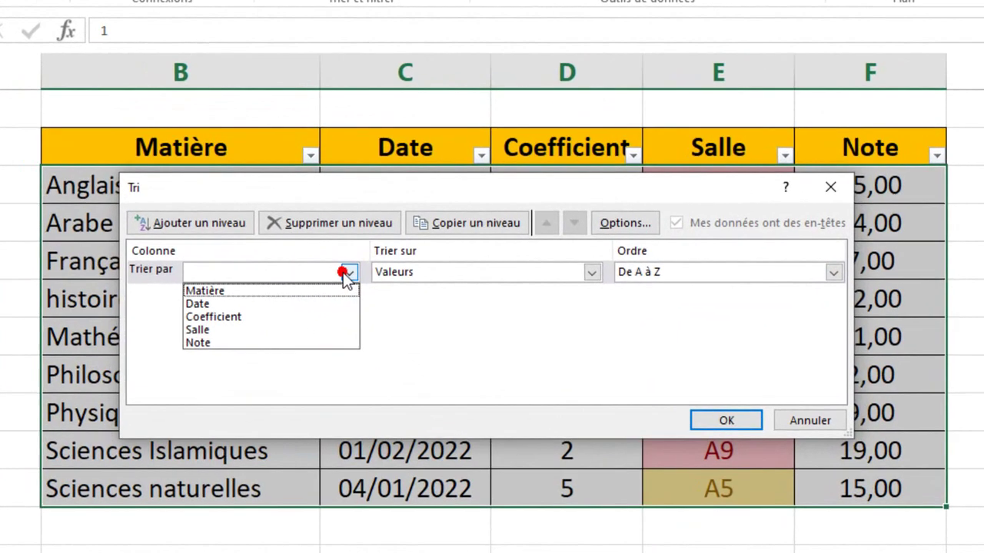
click(243, 316)
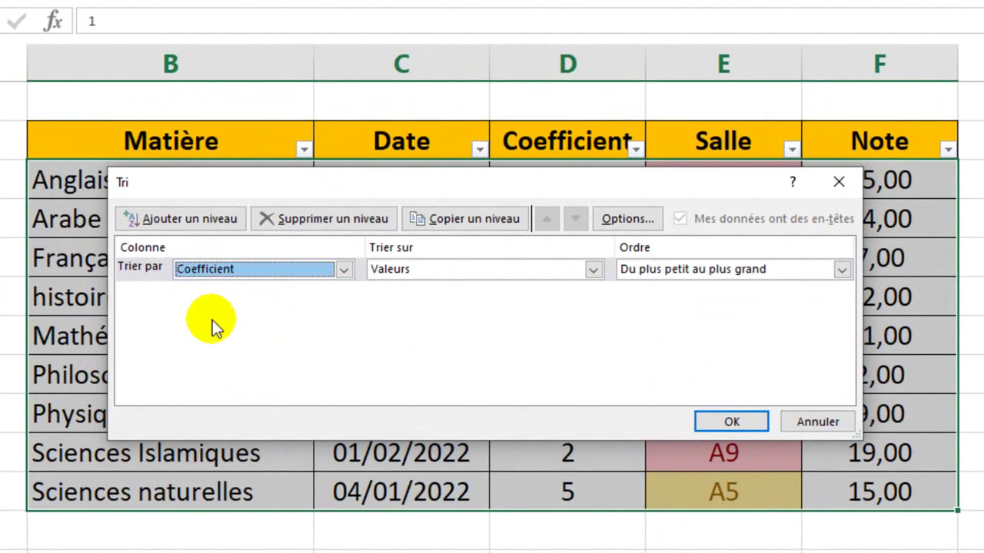
click(692, 270)
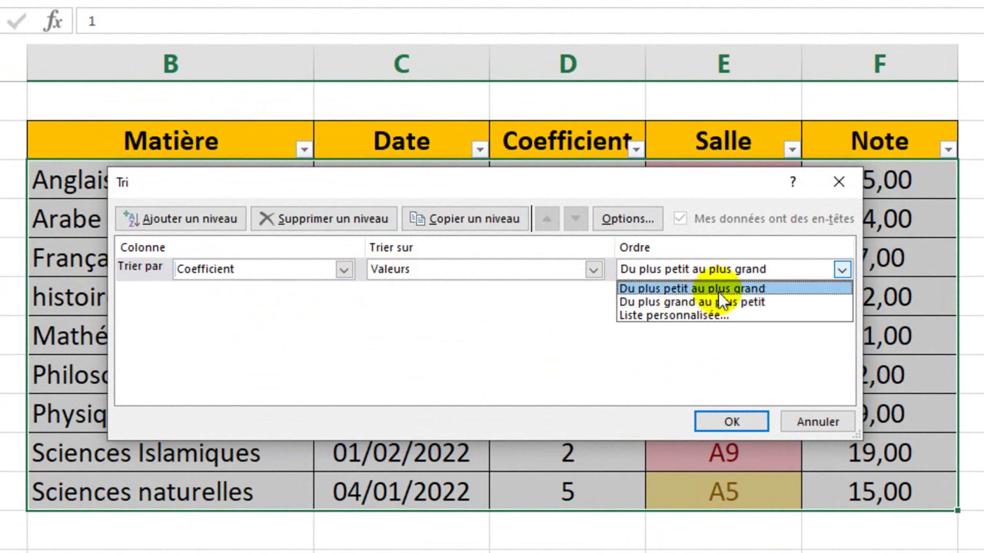
click(717, 290)
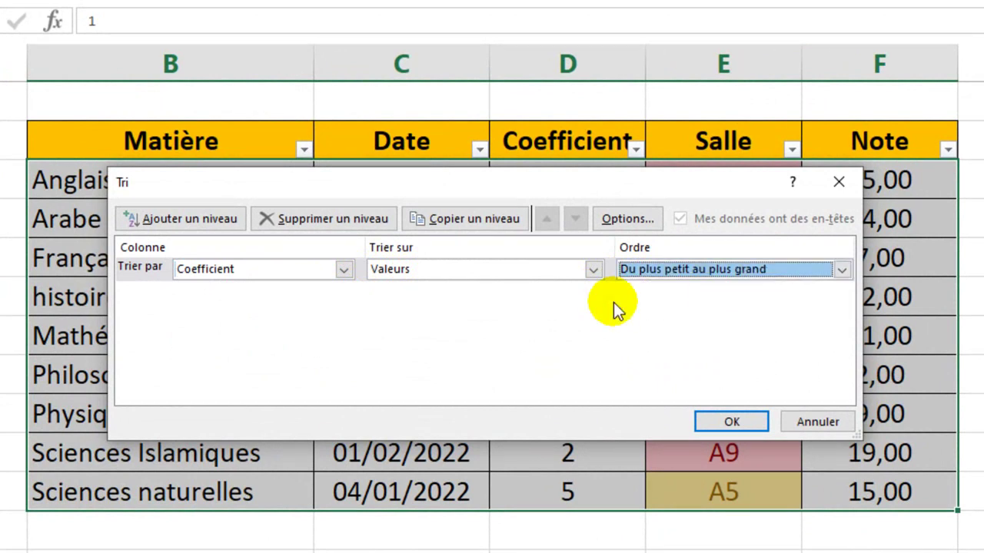
Add a second level: Matière by values, order De Z à A.
click(188, 217)
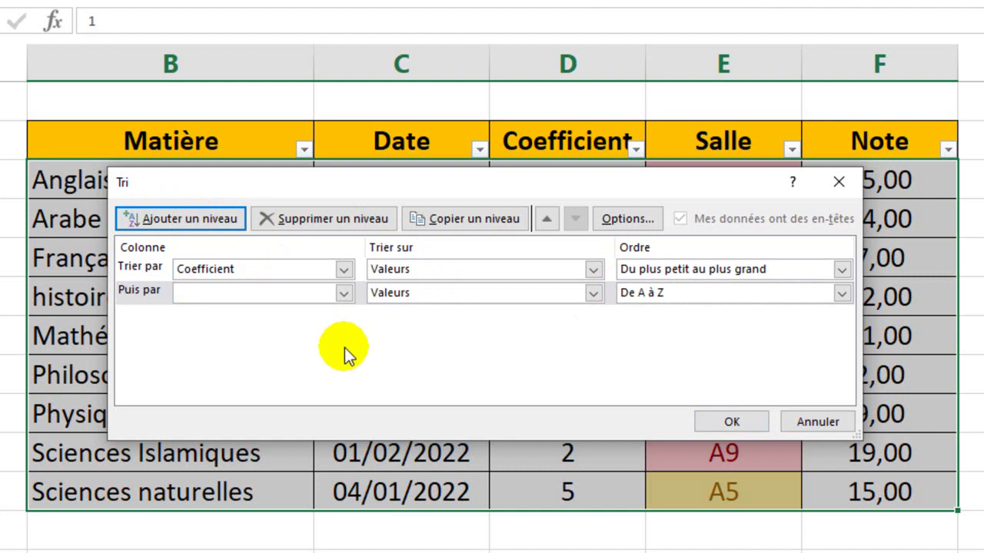
click(343, 293)
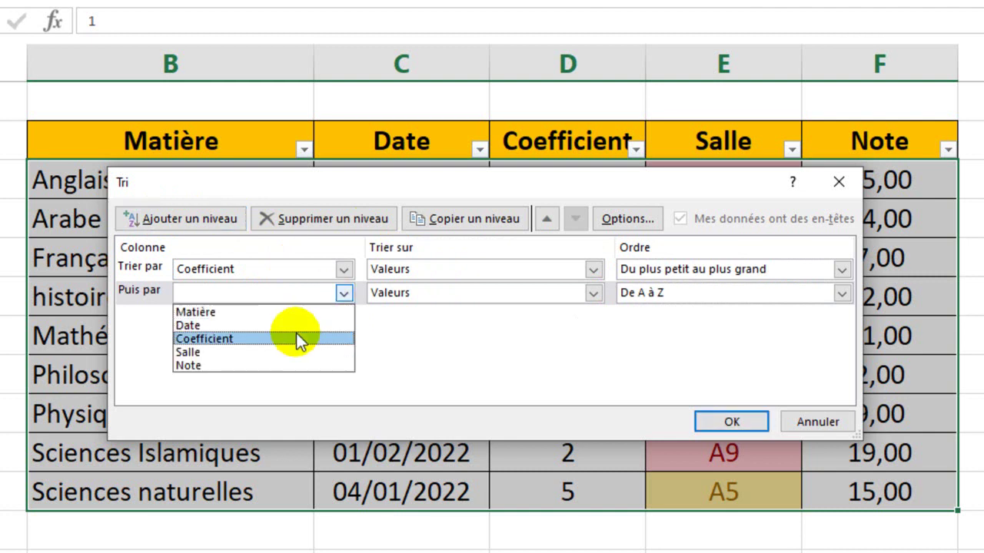
click(290, 311)
click(451, 296)
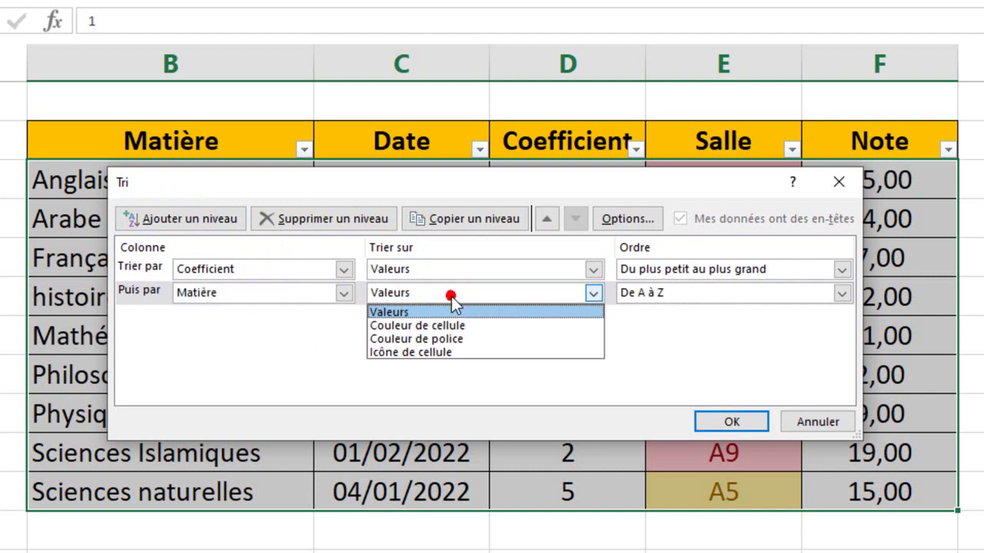
click(451, 295)
click(679, 297)
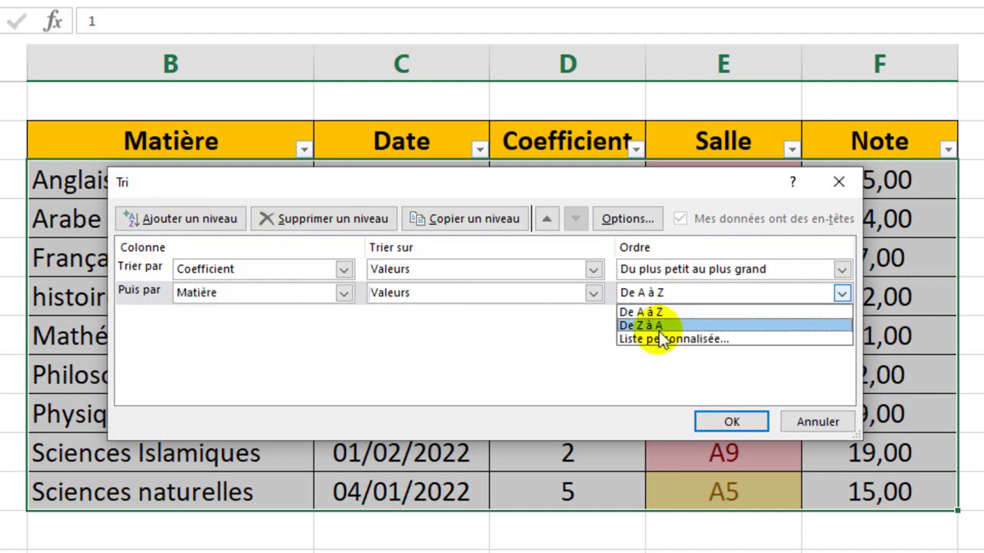
click(658, 329)
Check the table behind the dialog and apply the two-level Coefficient-then-Matière sort.
drag(627, 195, 613, 265)
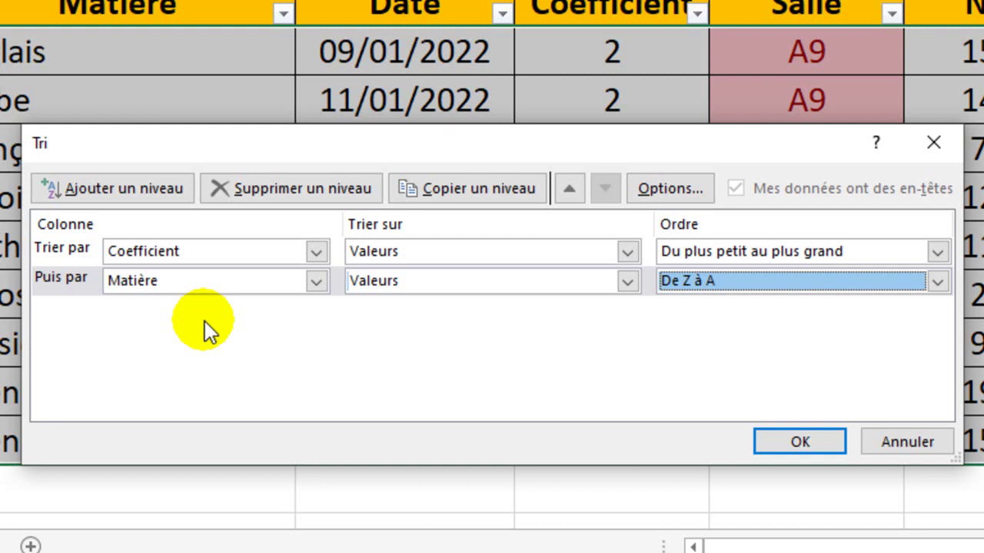
drag(535, 143, 551, 9)
drag(385, 18, 339, 25)
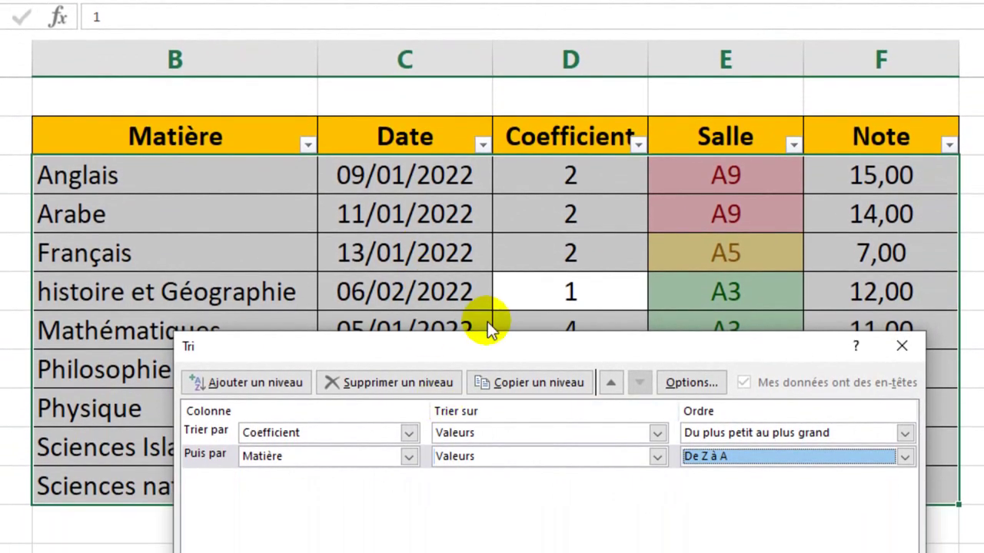
drag(488, 336, 471, 157)
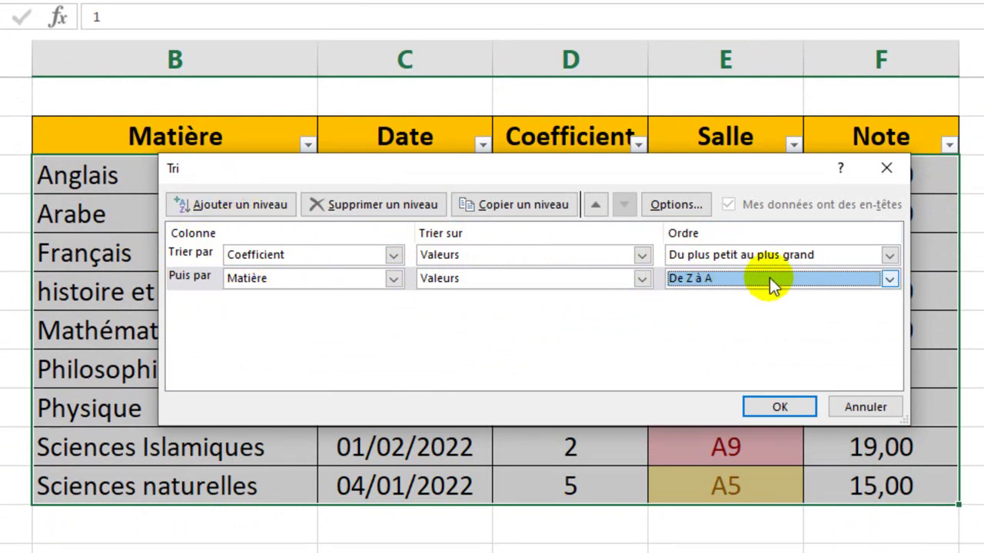
click(773, 403)
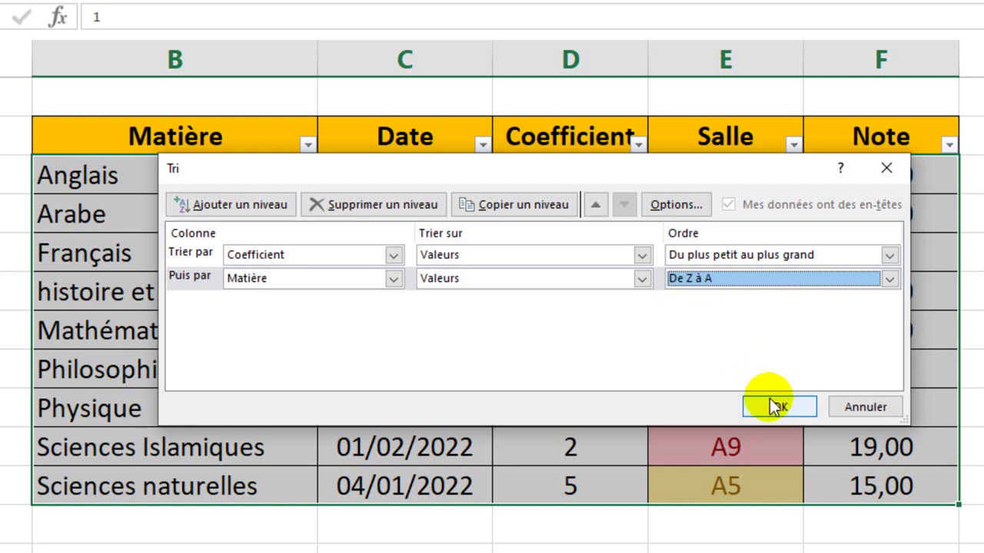
Review the coefficient groups (2, 4, then 1), then open the Matière filter dropdown.
click(393, 359)
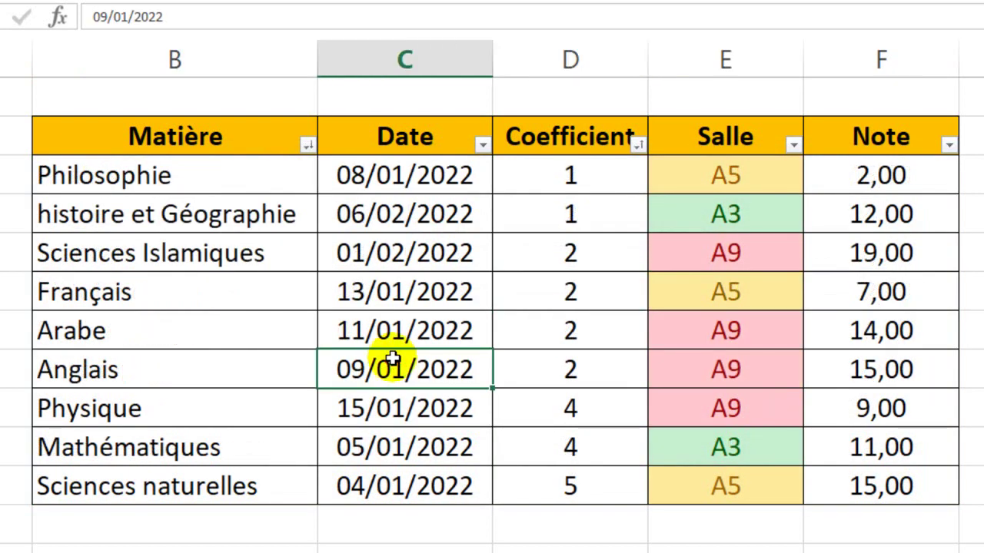
drag(588, 175, 578, 489)
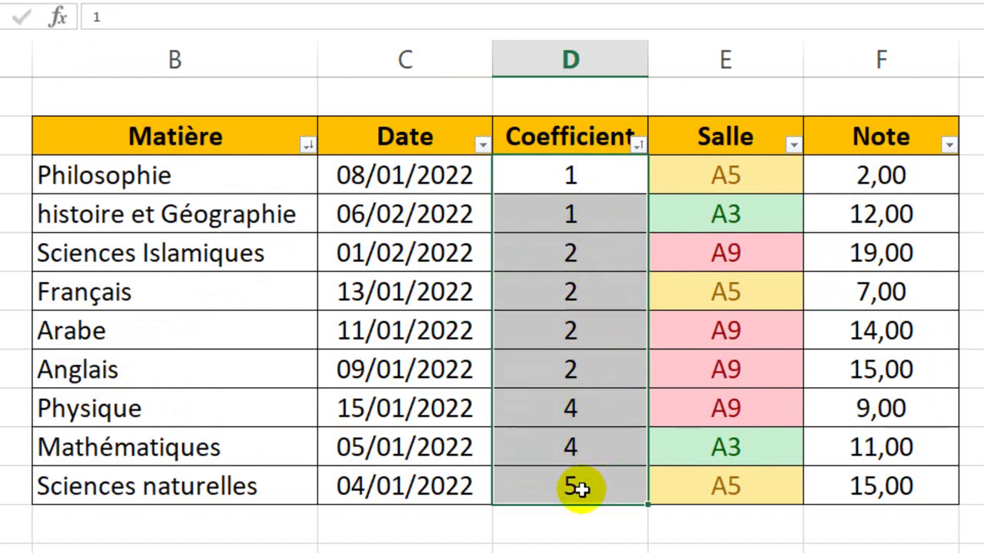
mouse_move(594, 254)
mouse_down()
mouse_move(263, 338)
mouse_move(235, 363)
mouse_up()
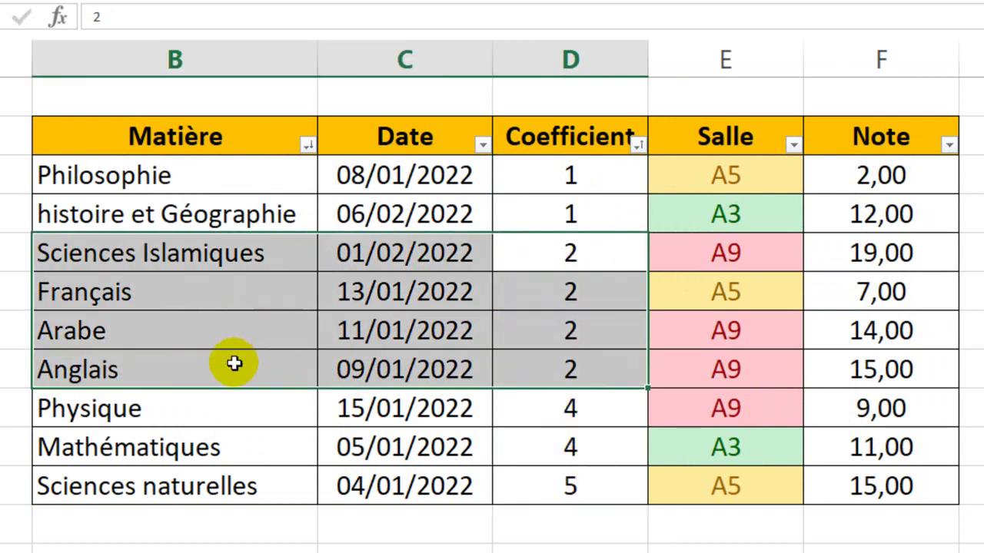
key(shift+space)
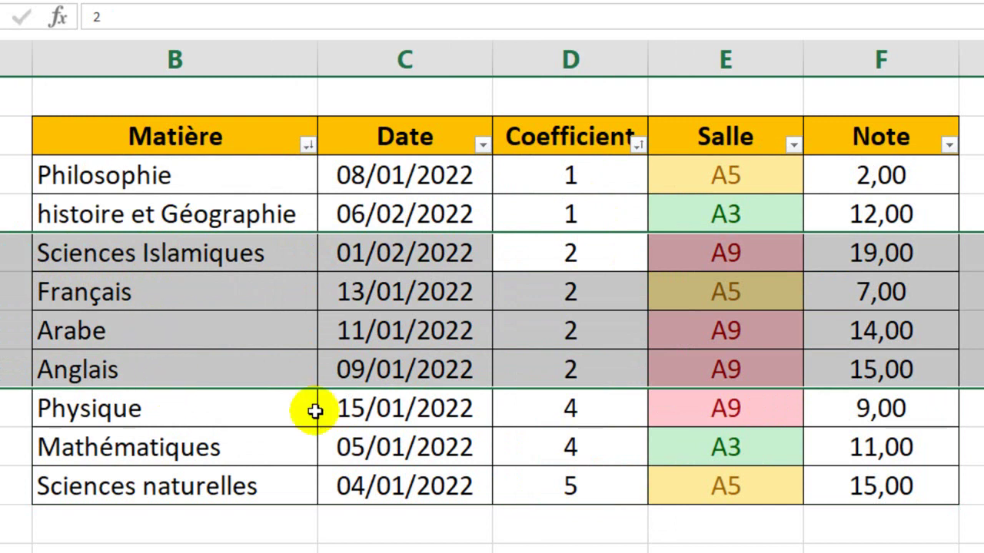
drag(204, 406, 204, 443)
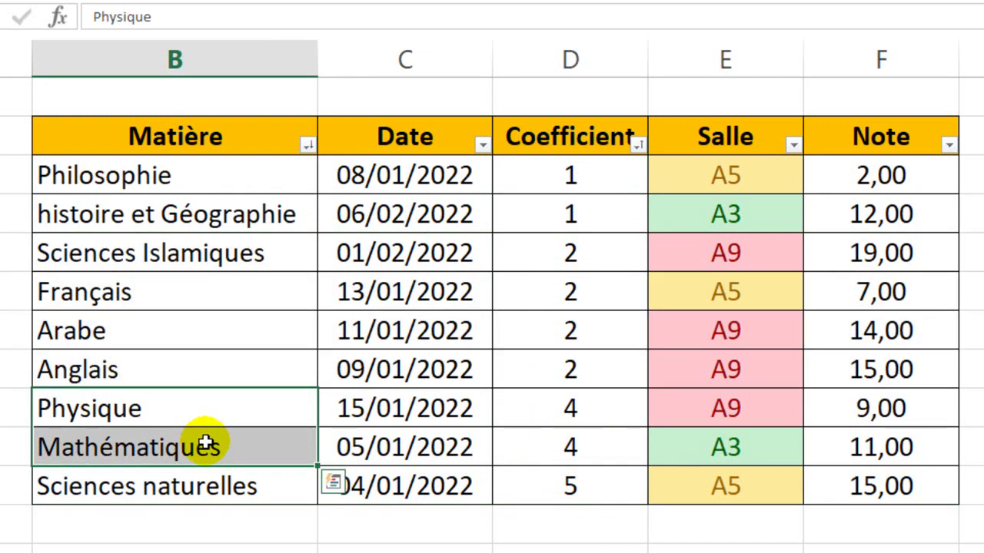
key(shift+space)
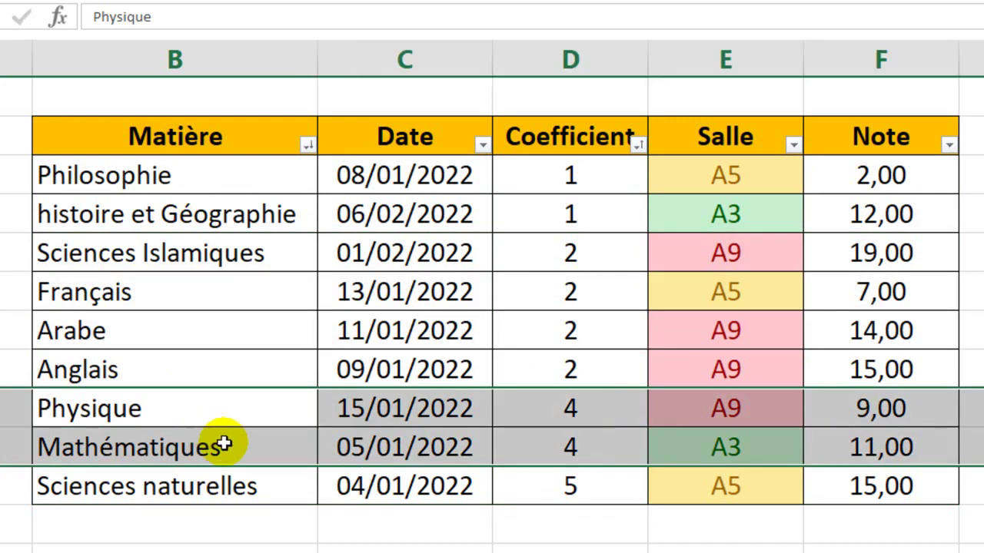
click(202, 480)
drag(110, 181, 109, 214)
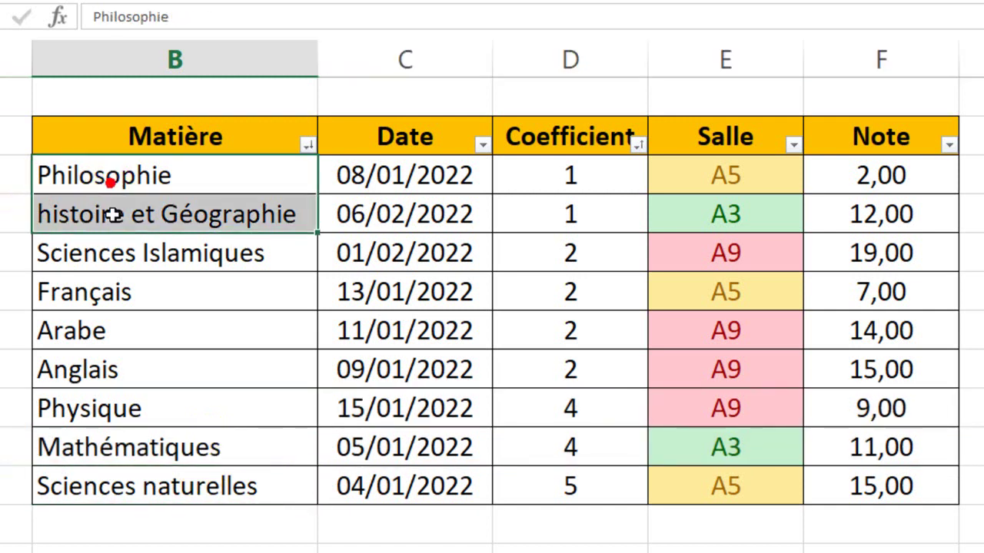
key(shift+space)
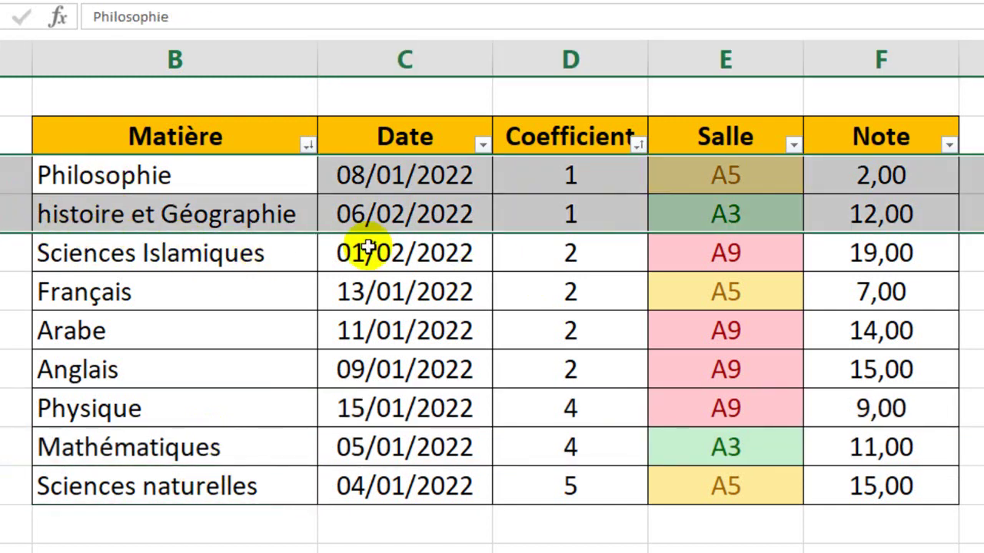
click(577, 175)
click(570, 217)
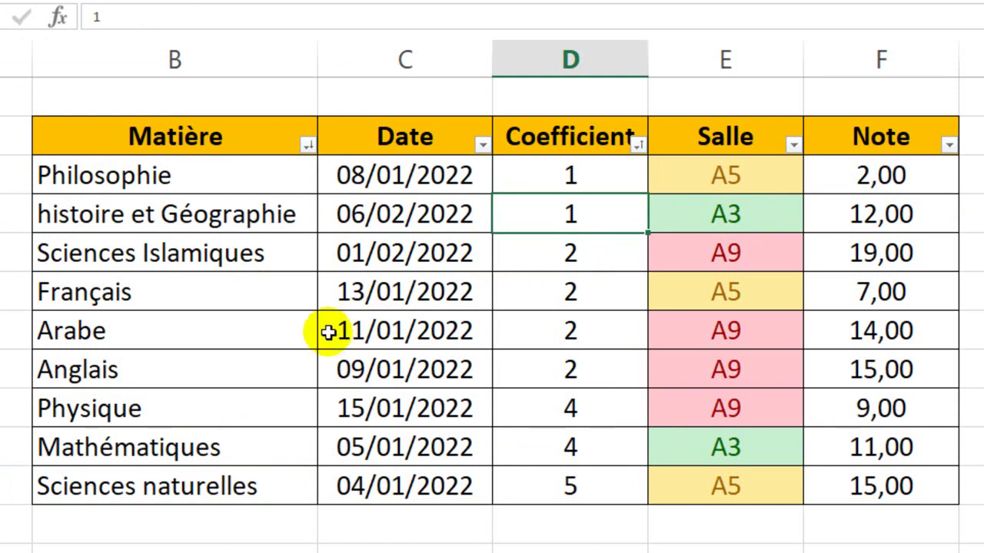
click(308, 147)
mouse_move(114, 292)
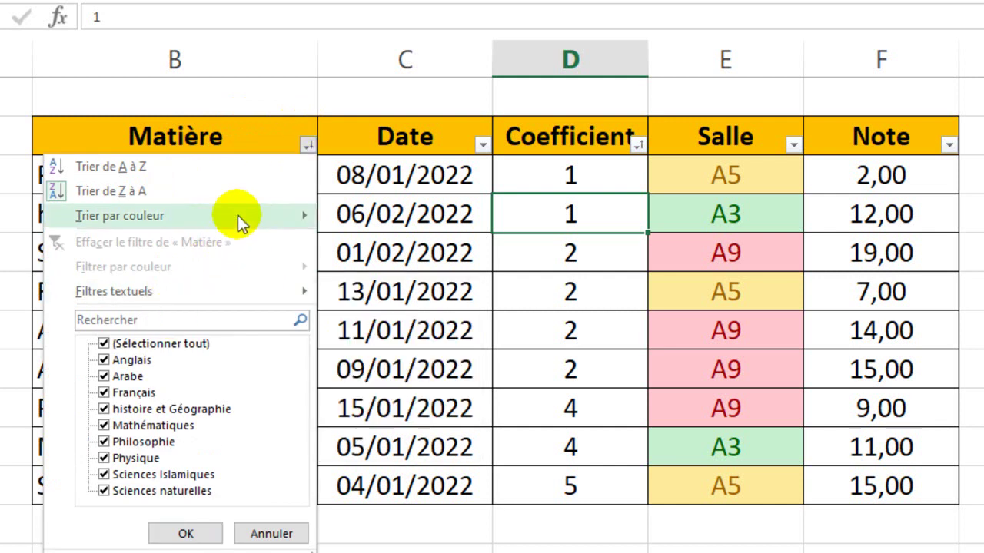
Filter Matière by searching 'is', leaving Sciences Islamiques, then undo it.
click(208, 300)
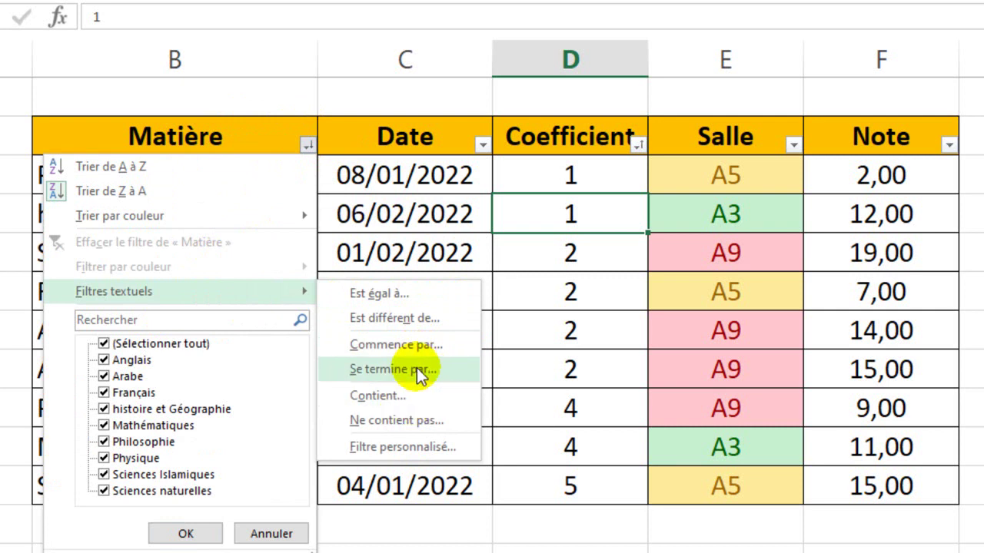
click(238, 326)
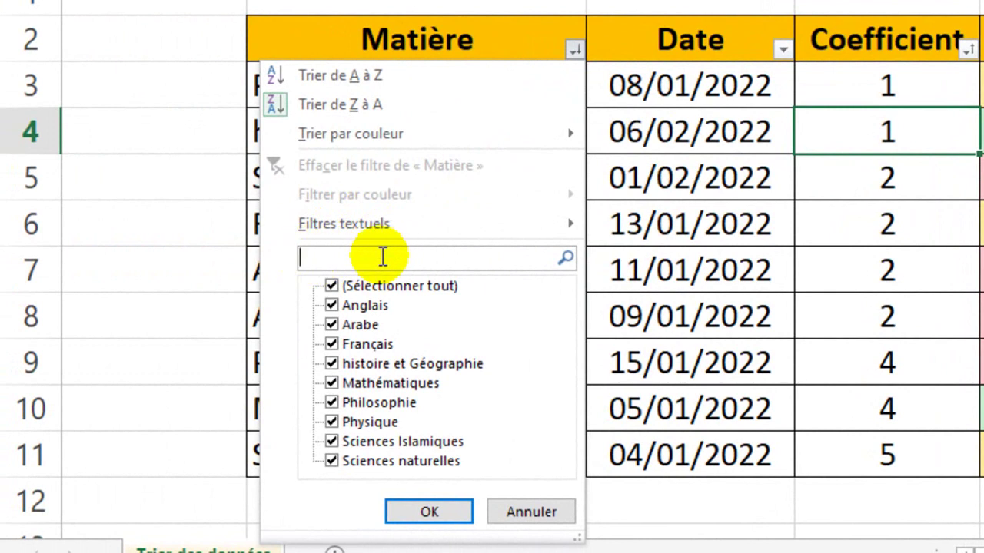
text(islam)
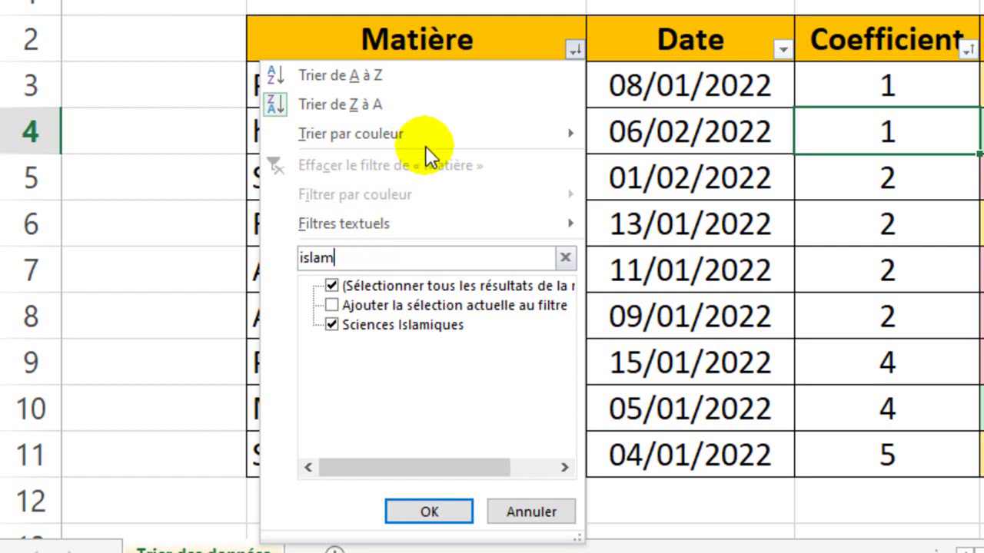
click(447, 503)
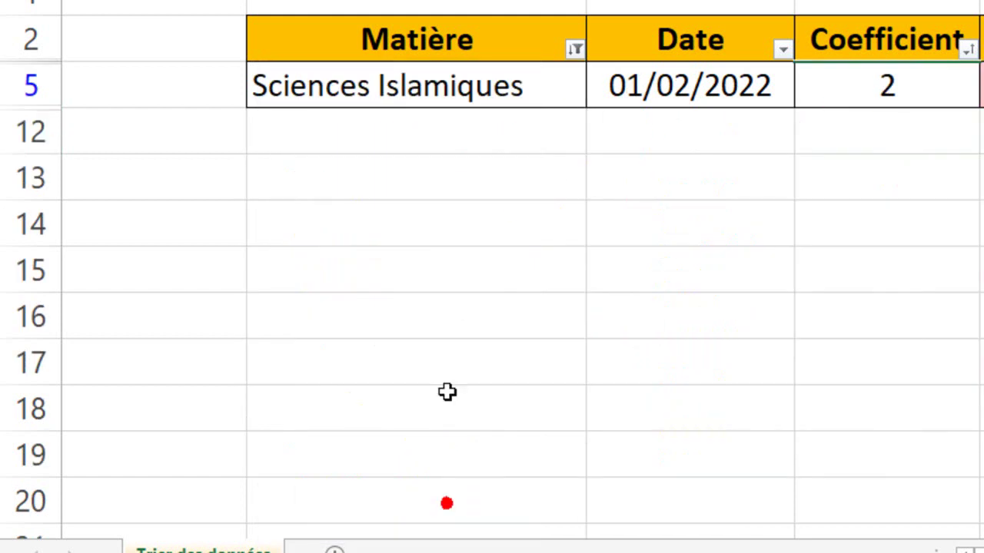
key(ctrl+z)
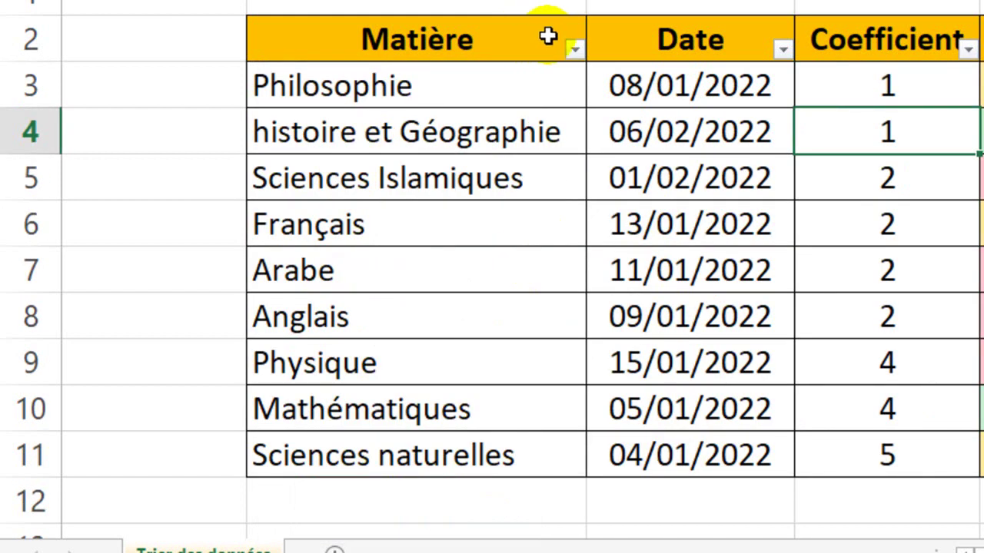
Filter Matière again to subjects containing 'R'.
click(574, 46)
click(481, 265)
text(R)
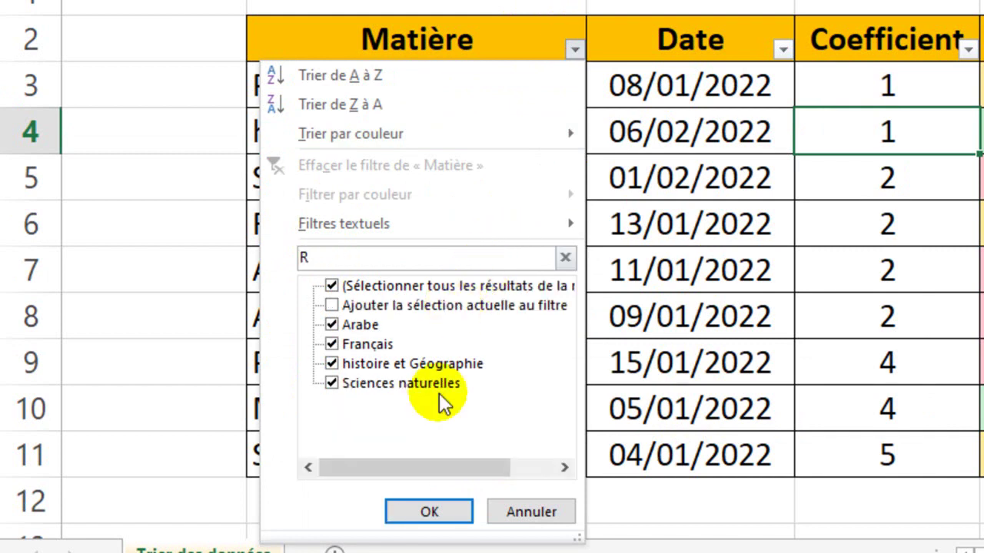
click(433, 509)
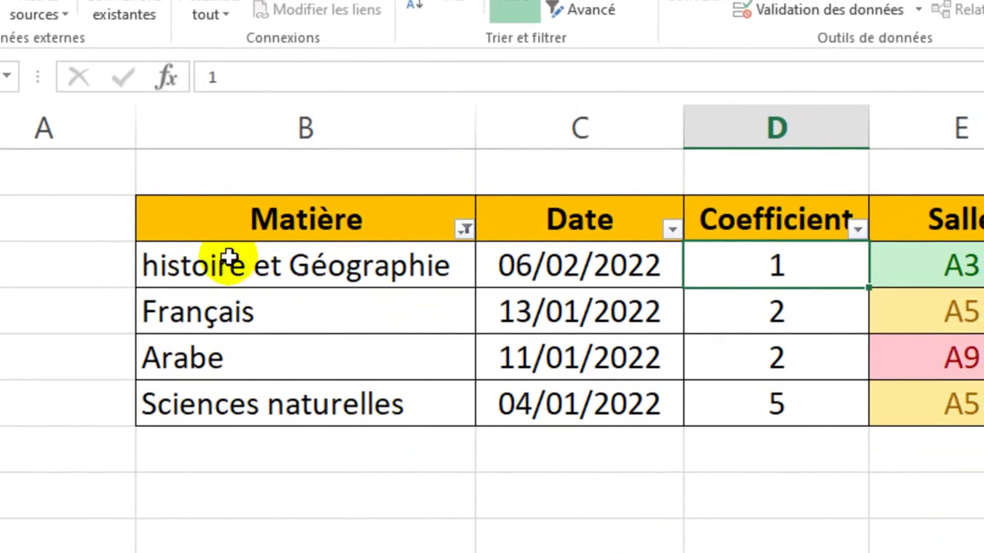
Clear the Matière filter so all nine subjects show again.
click(202, 250)
click(176, 291)
click(182, 355)
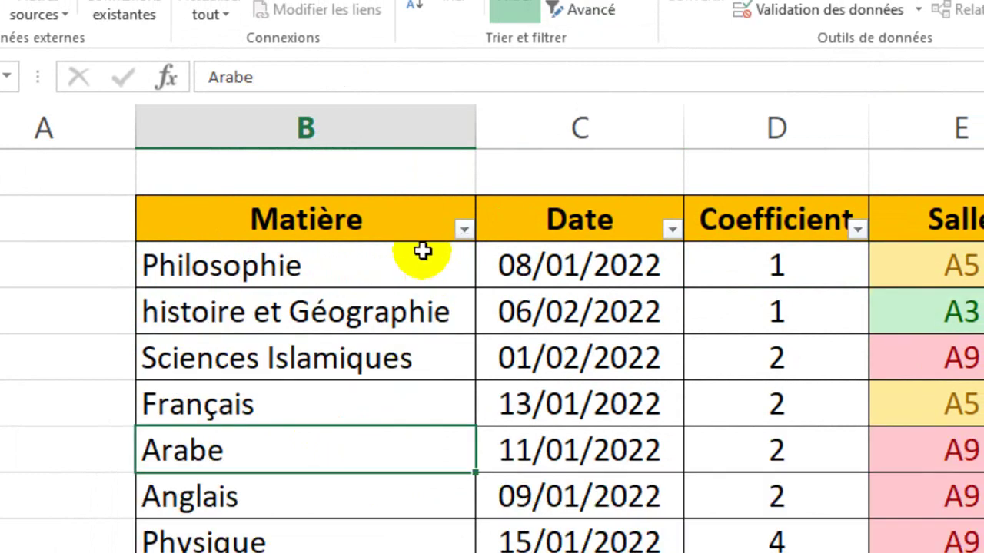
click(455, 224)
click(327, 173)
click(404, 342)
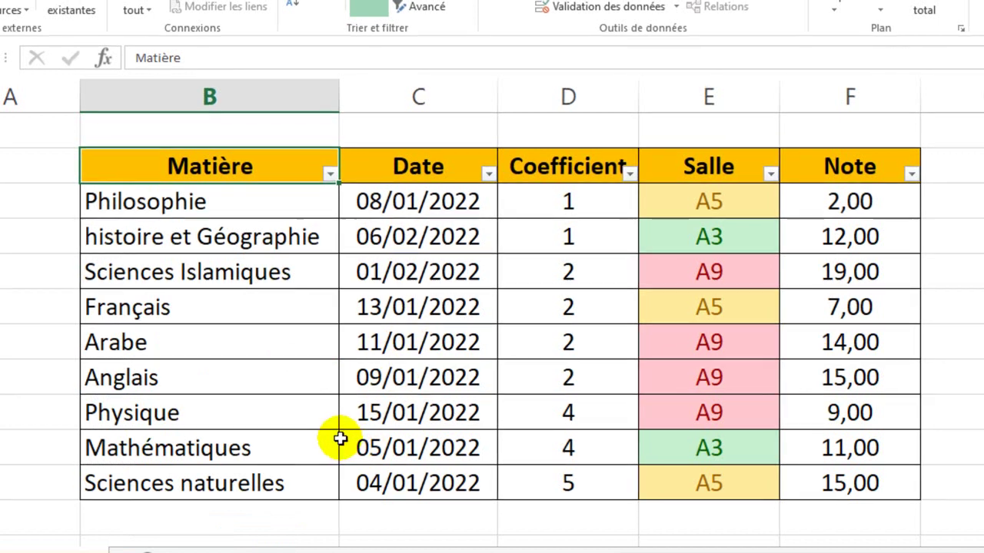
Scroll right to the Prénom and Age table and select its Prénom header.
scroll(707, 530, right, 2)
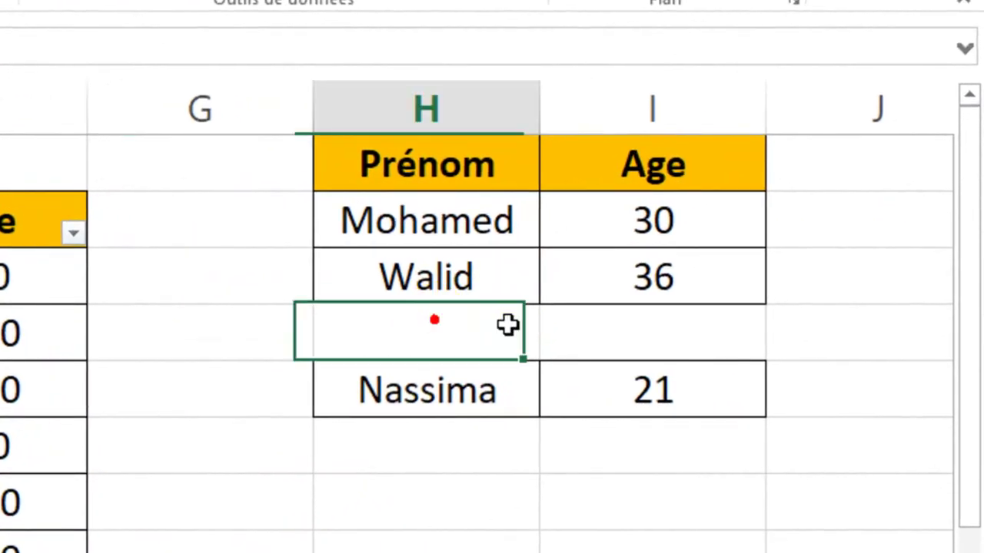
drag(646, 265, 724, 271)
click(483, 479)
mouse_move(451, 162)
mouse_down()
mouse_move(597, 257)
mouse_move(608, 277)
mouse_up()
drag(386, 341, 718, 327)
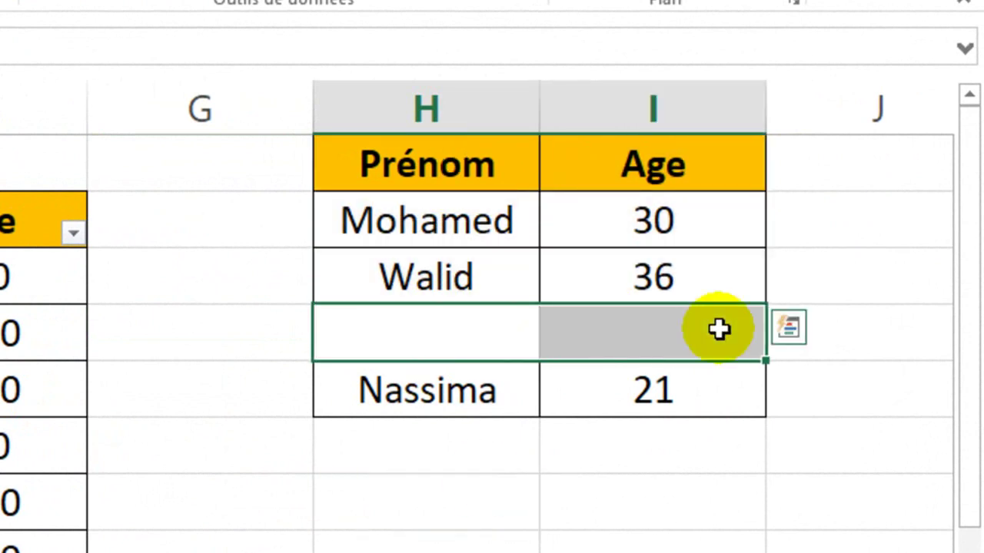
mouse_move(427, 409)
mouse_down()
mouse_move(527, 209)
mouse_move(650, 164)
mouse_up()
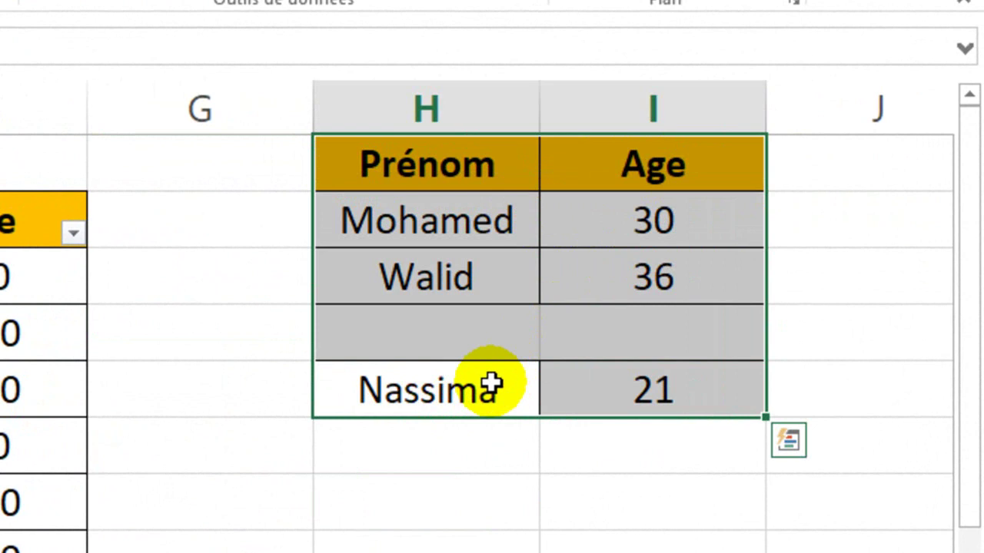
key(Down)
key(Down)
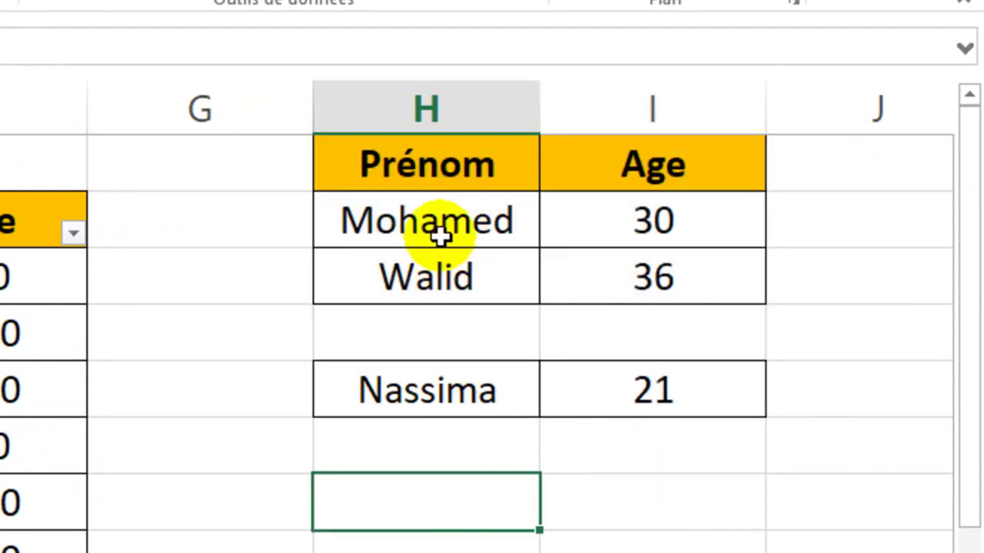
drag(442, 227, 535, 292)
click(486, 168)
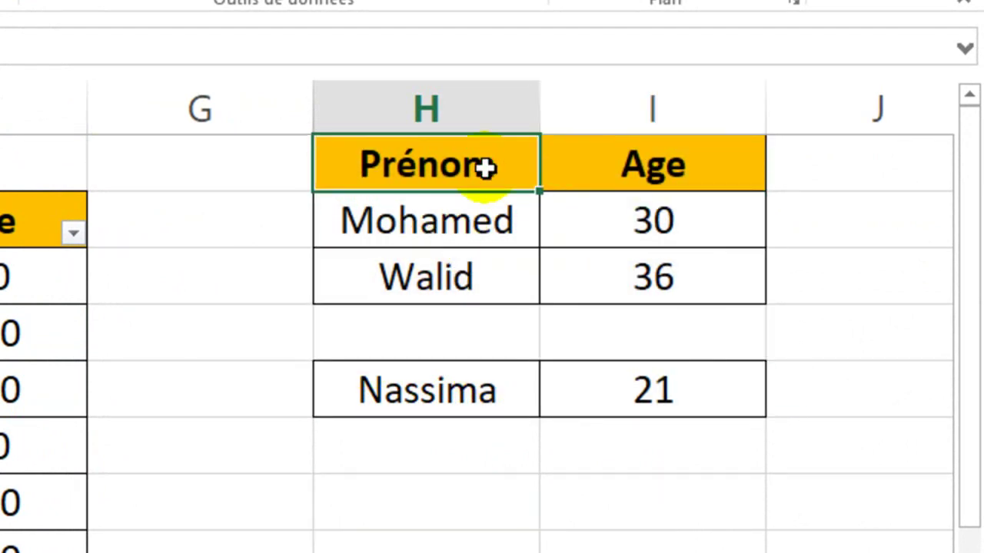
Add filters with Ctrl+Shift+L and enter 1 in the empty gap-row Age cell.
key(ctrl+shift+l)
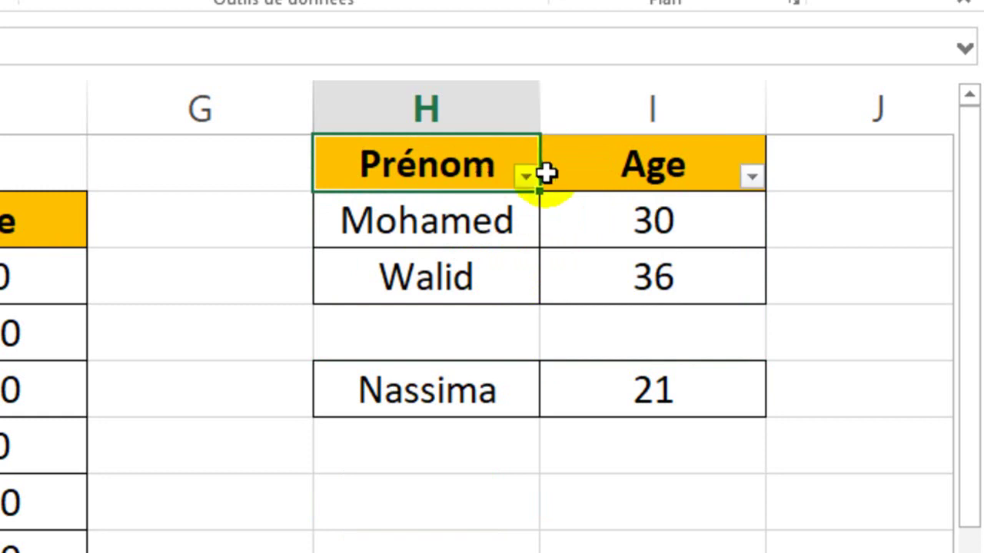
click(525, 176)
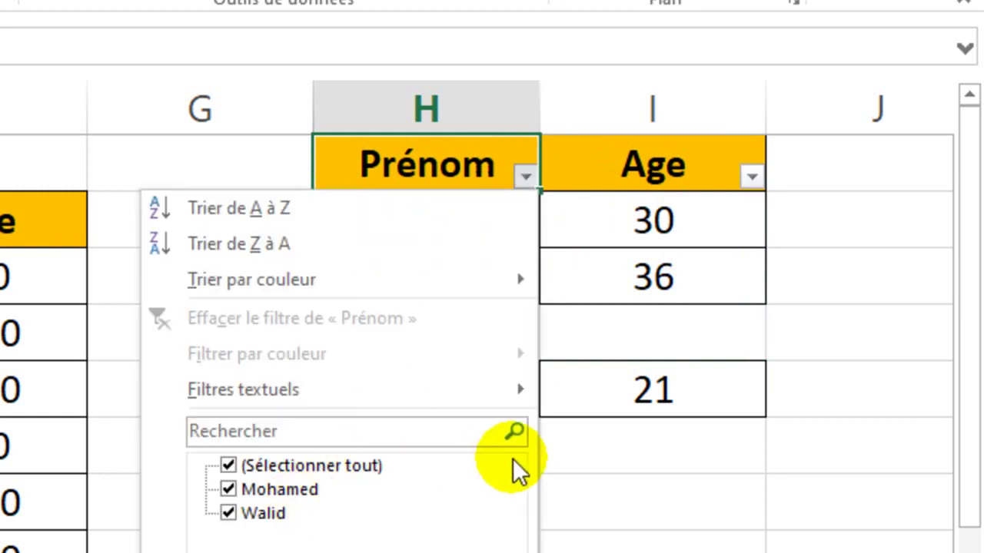
key(Escape)
click(461, 373)
click(397, 323)
click(689, 340)
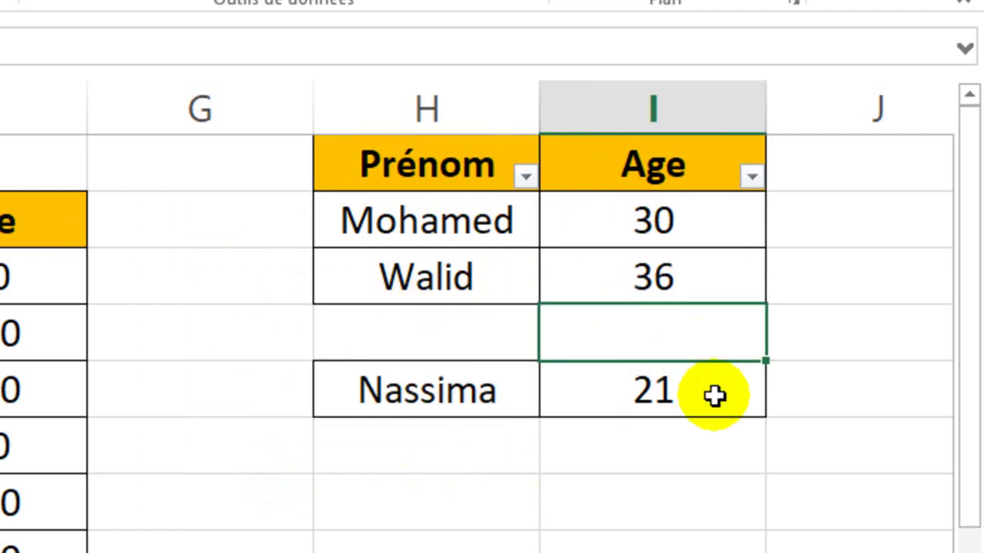
text(1)
click(639, 511)
click(524, 176)
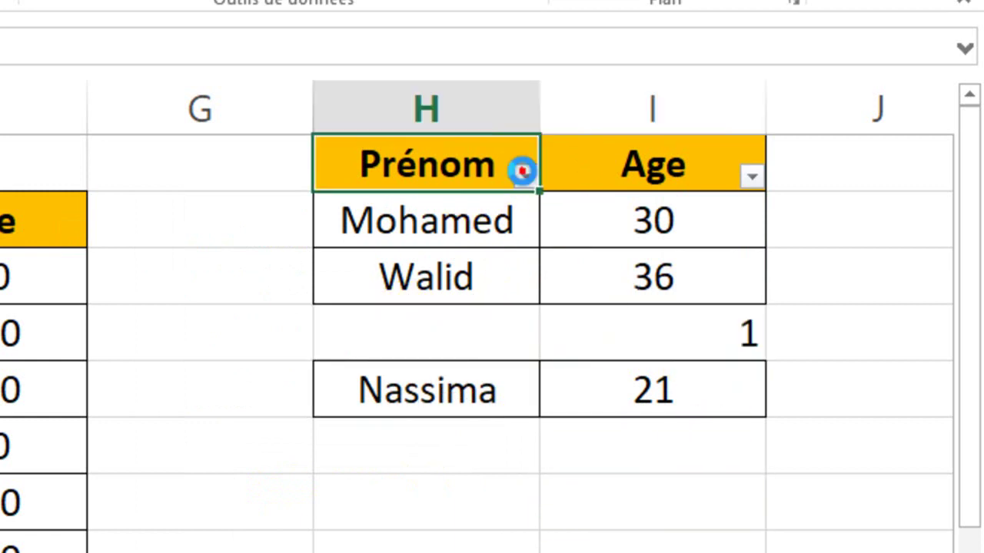
key(Escape)
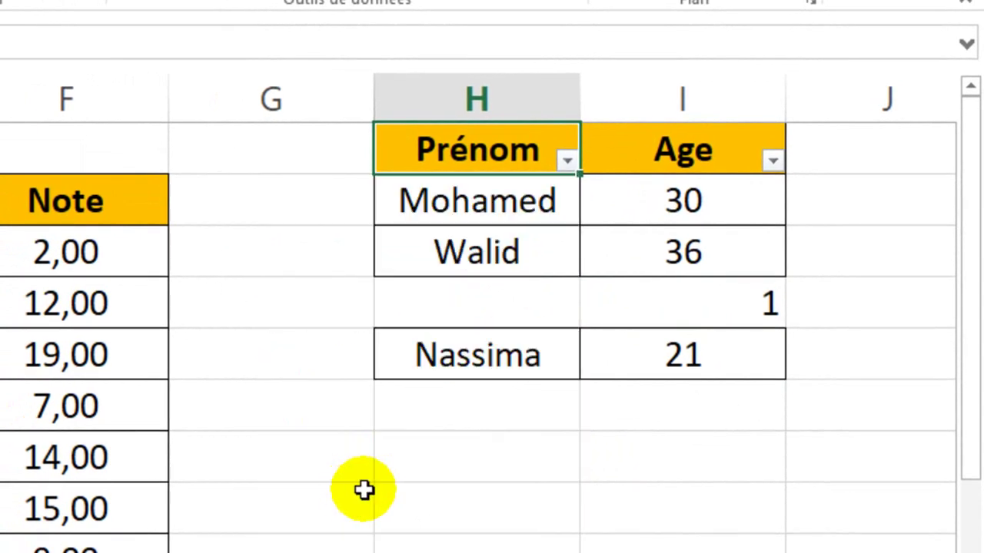
Delete the 1 from the gap-row Age cell, leaving that row empty.
click(678, 392)
click(731, 163)
mouse_move(731, 165)
mouse_down()
mouse_move(697, 345)
mouse_move(675, 356)
mouse_up()
click(607, 461)
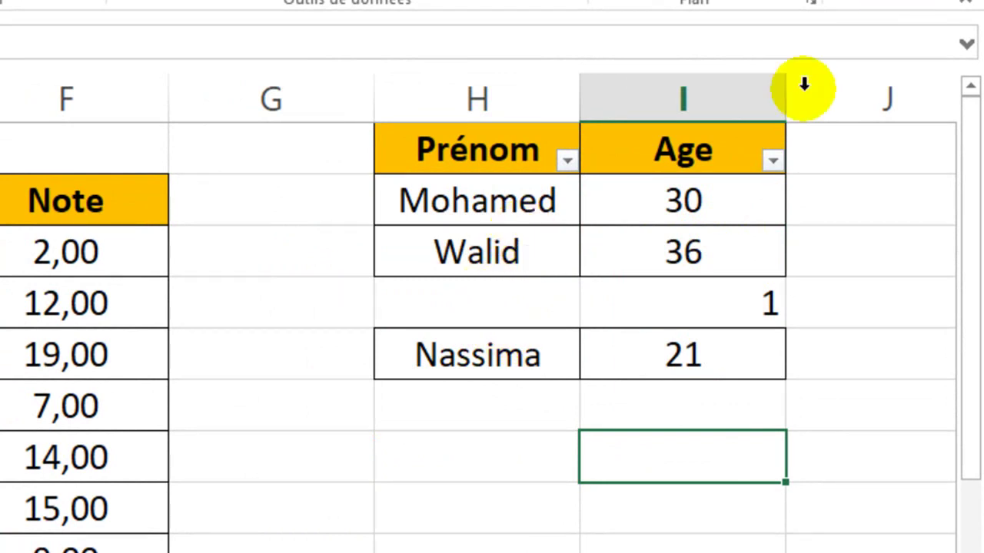
drag(663, 199, 694, 355)
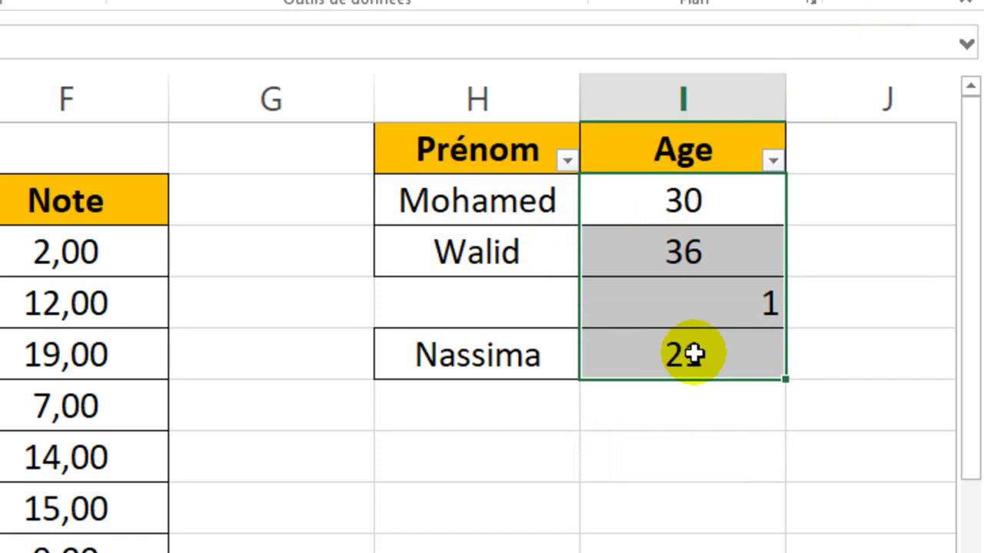
click(584, 326)
key(Delete)
click(590, 375)
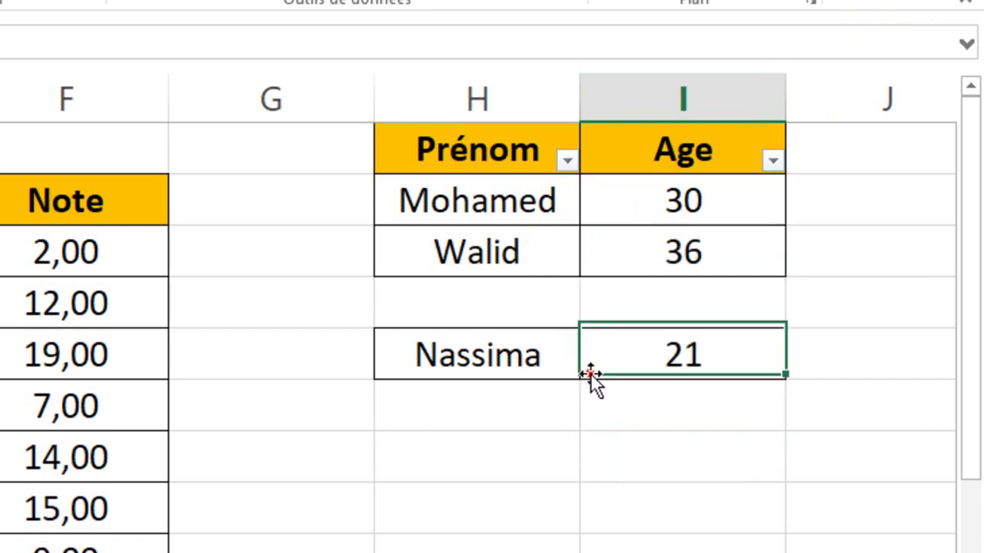
drag(477, 149, 736, 262)
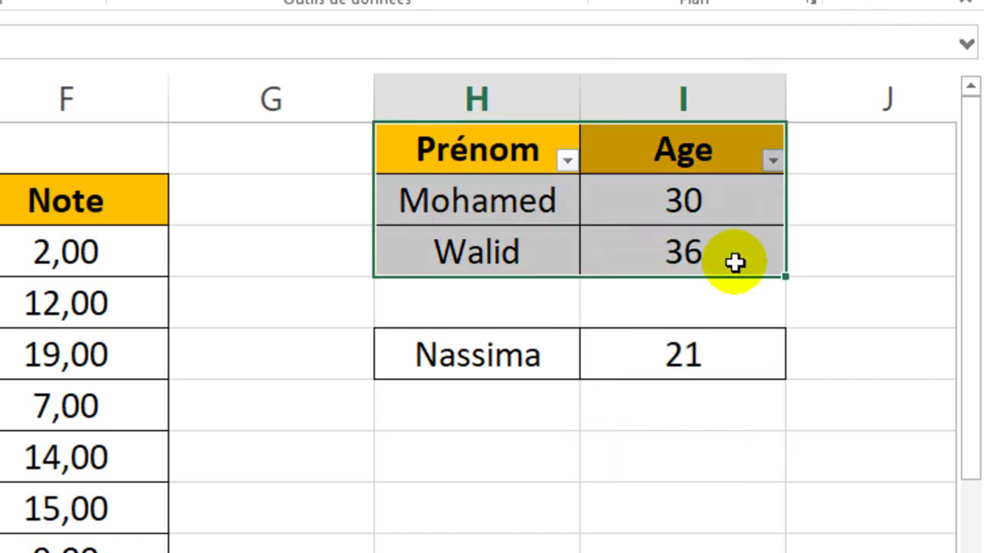
drag(466, 344, 648, 351)
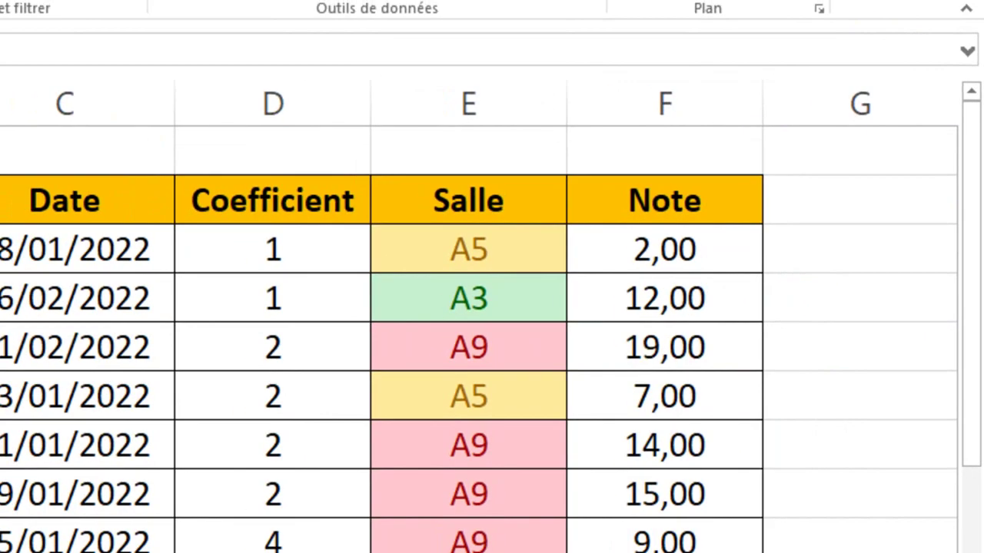
click(308, 286)
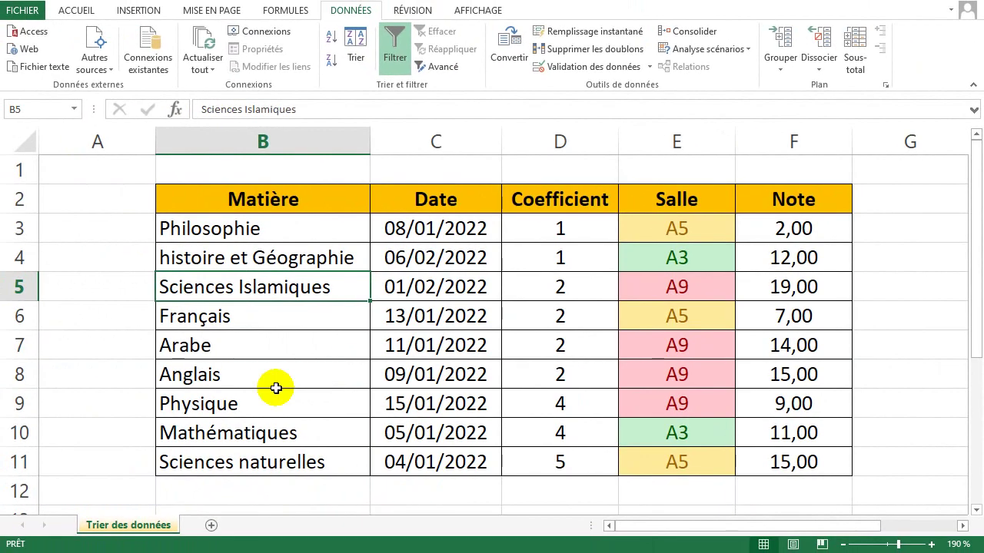